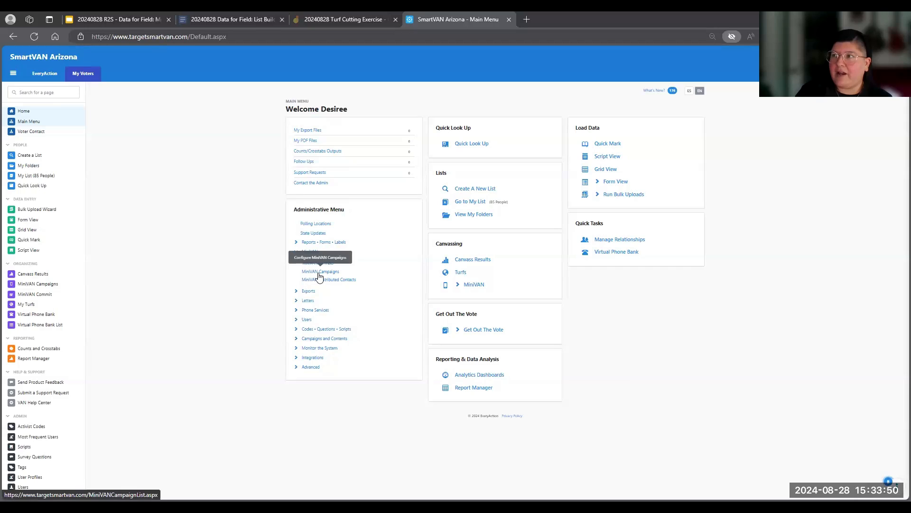
# - Start a new MiniVAN campaign that uses the Default MiniVAN Format
pyautogui.click(318, 274)
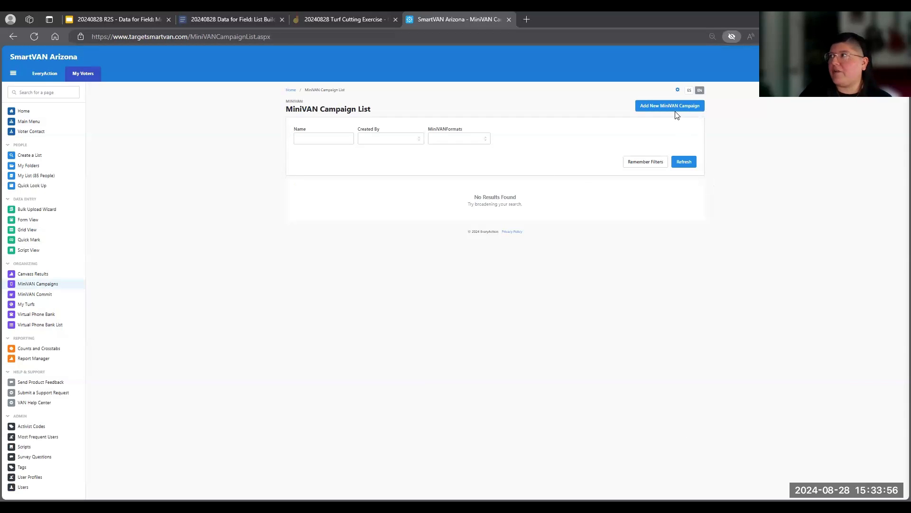
pyautogui.click(655, 106)
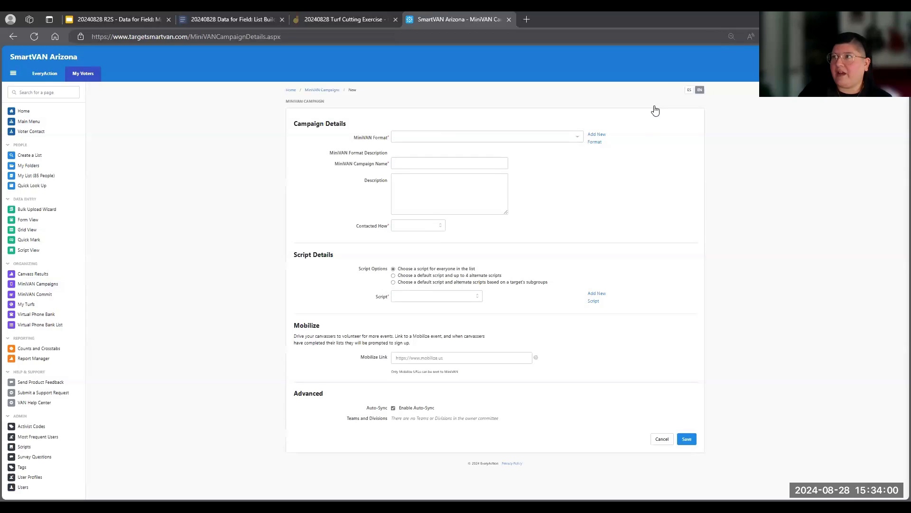
pyautogui.click(580, 137)
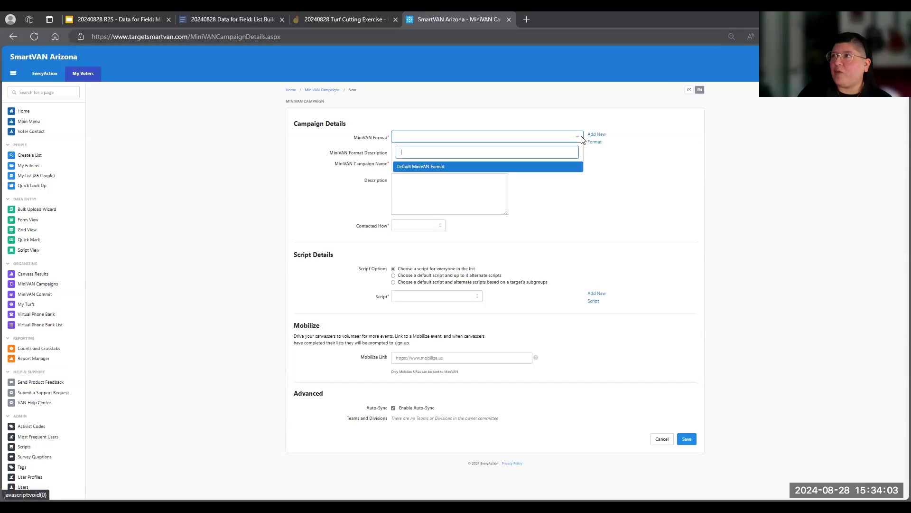
pyautogui.click(430, 169)
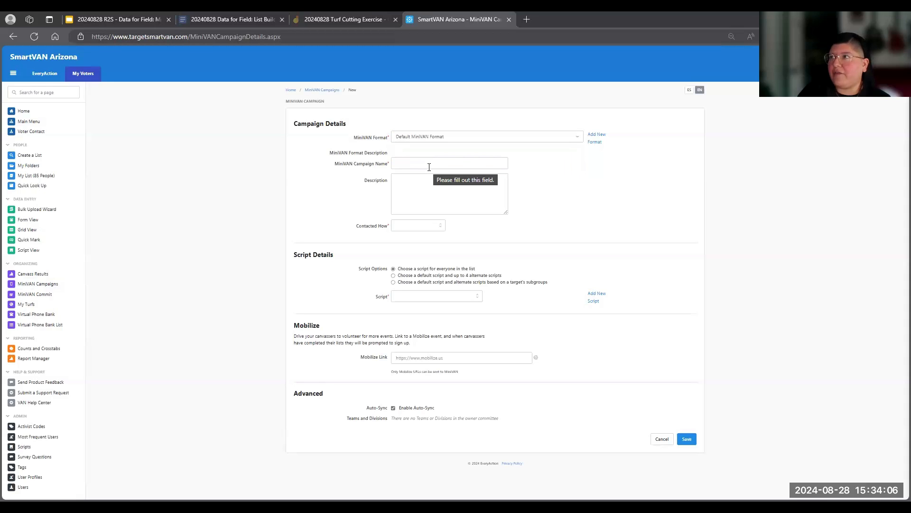
# - Name the MiniVAN campaign "20240828 Training MiniVAN Campaign"
pyautogui.click(429, 167)
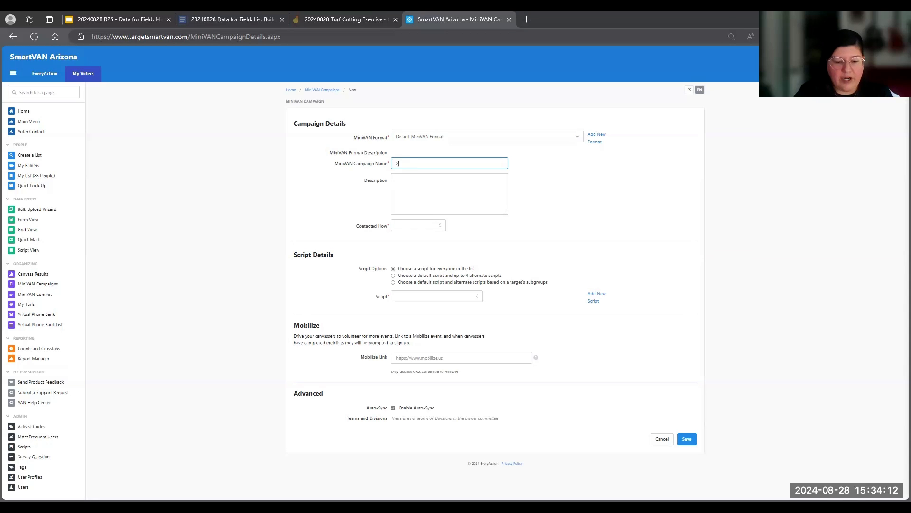
pyautogui.write('0240')
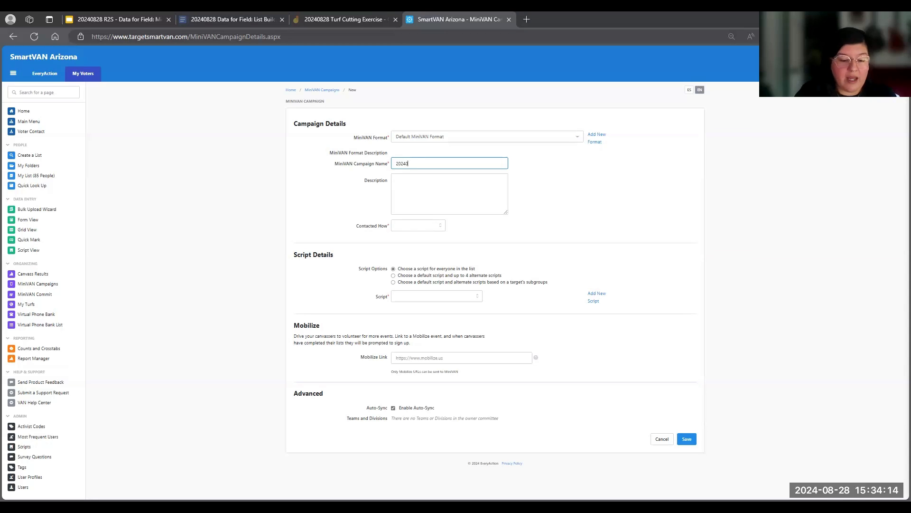
pyautogui.write('828')
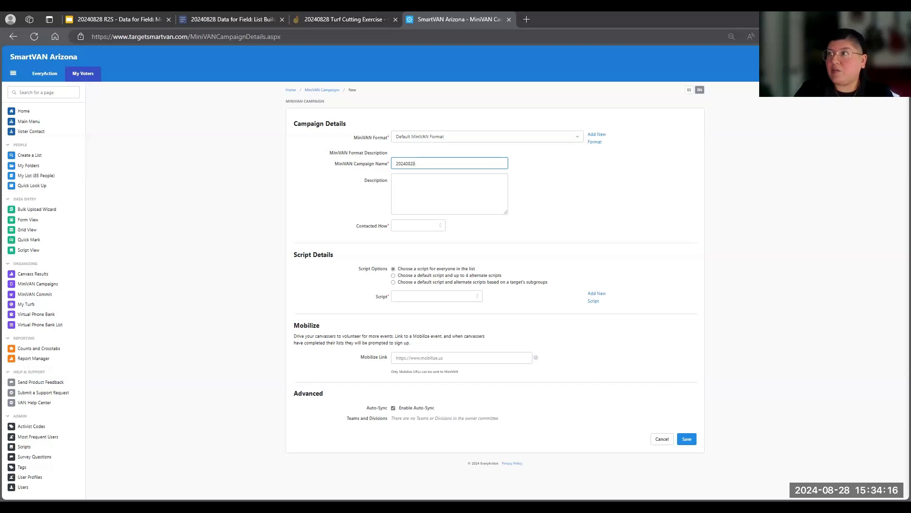
pyautogui.write(' Training MiniV')
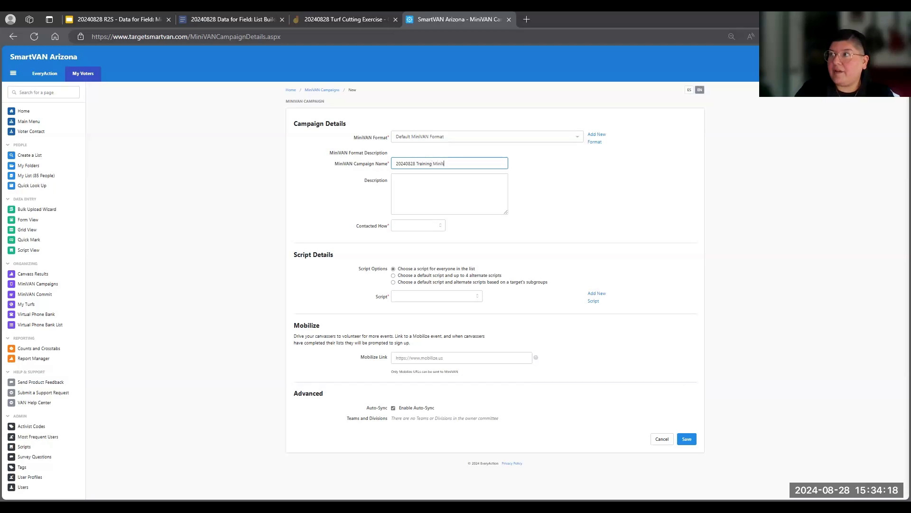
pyautogui.write('AN Campa')
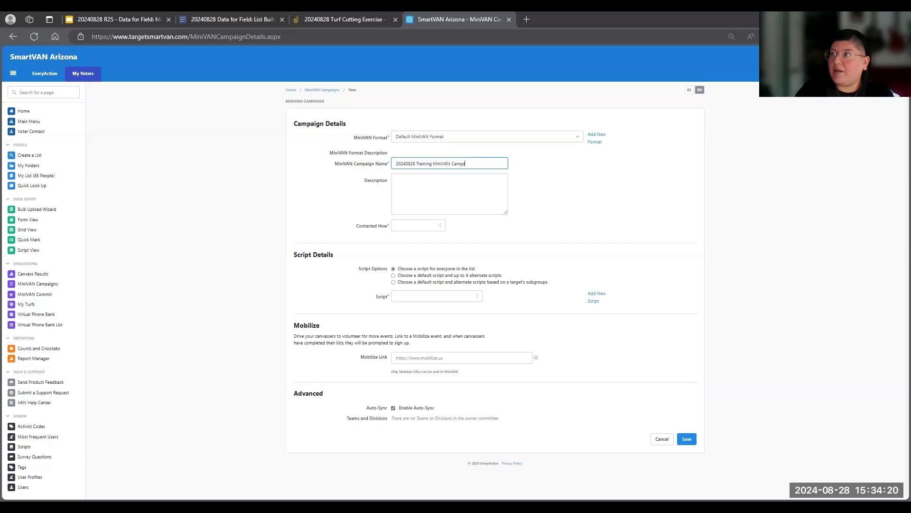
pyautogui.write('ing')
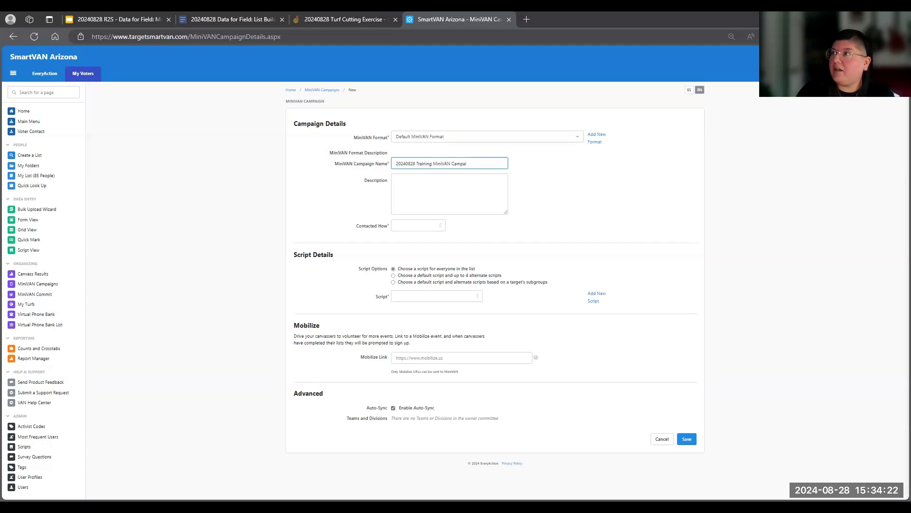
# - Describe the campaign as "Practice walk canvass campaign from Data for Field training" and set its contact method to Walk
pyautogui.click(457, 199)
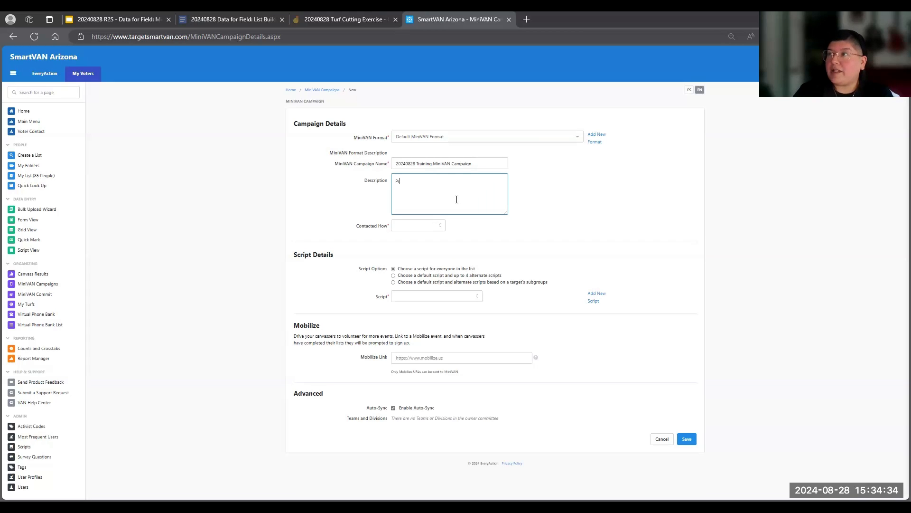
pyautogui.write('ractice w')
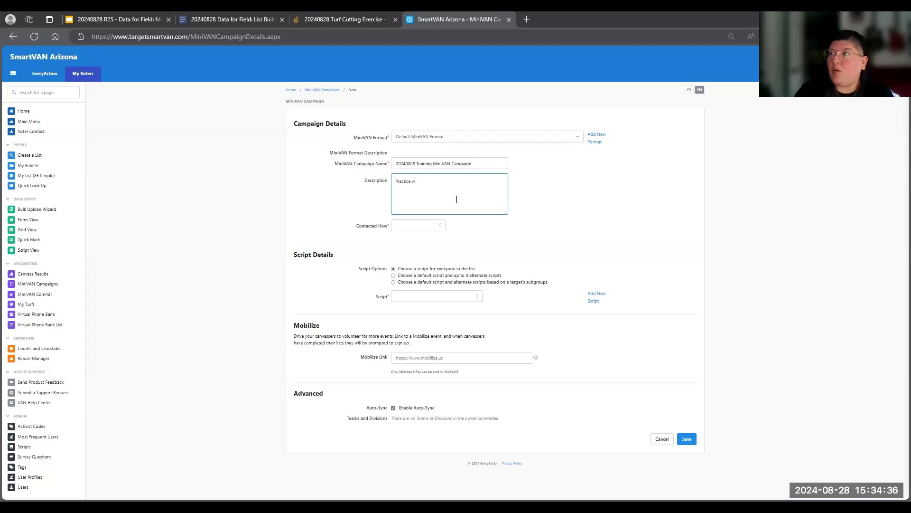
pyautogui.write('alk c')
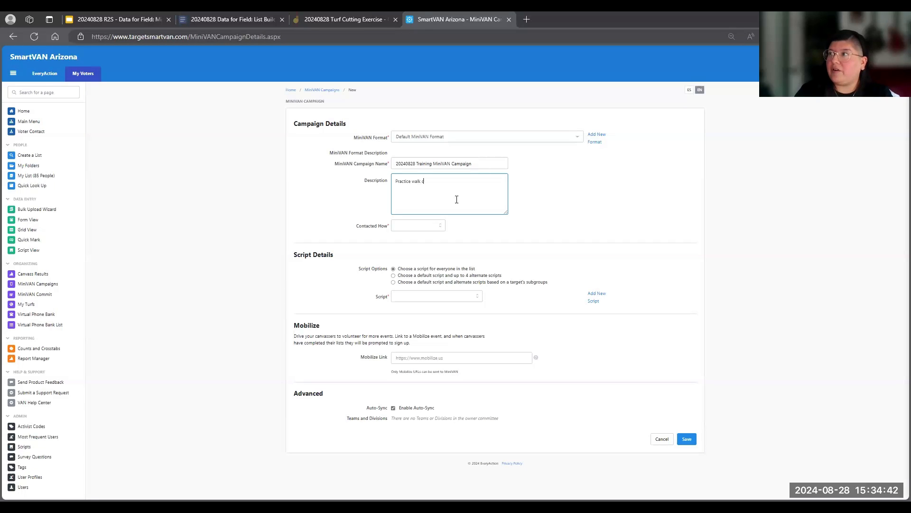
pyautogui.write('anvass campaign from Data for Field training')
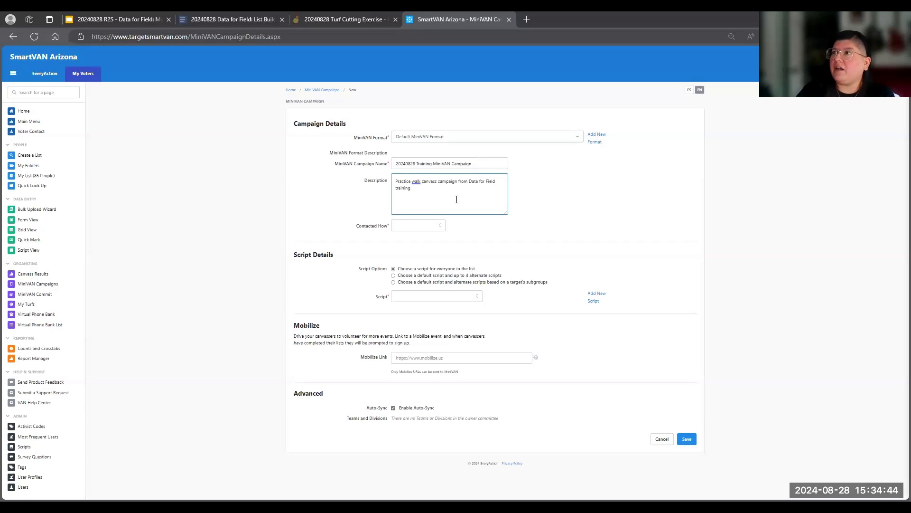
pyautogui.click(429, 225)
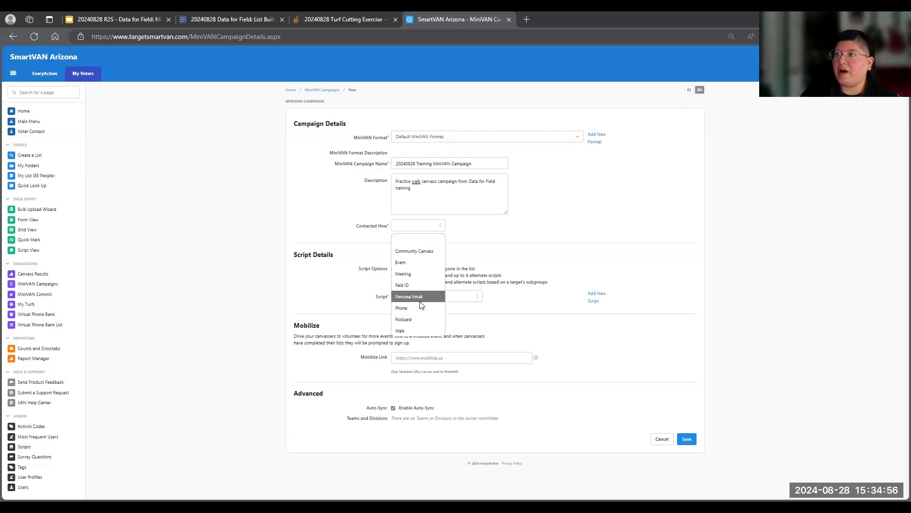
pyautogui.click(402, 330)
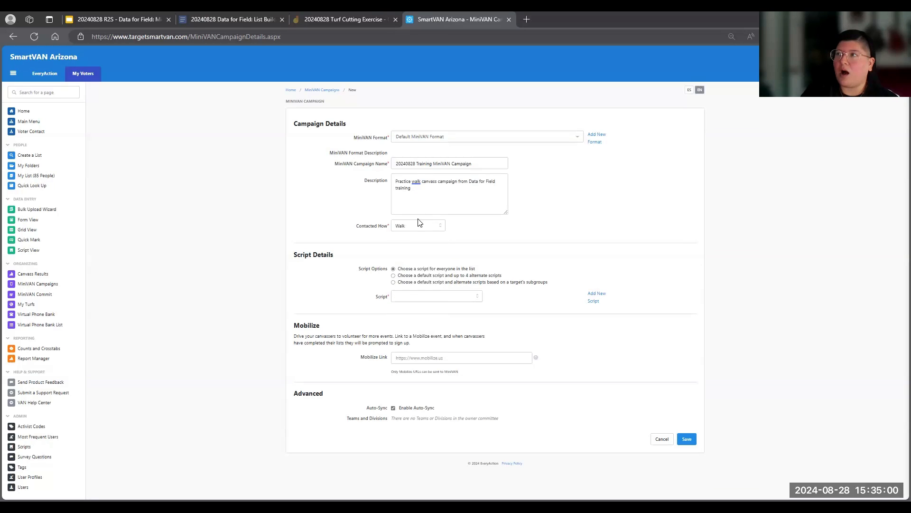
# - Try Phone as the campaign's contact method and return it to Walk
pyautogui.click(417, 226)
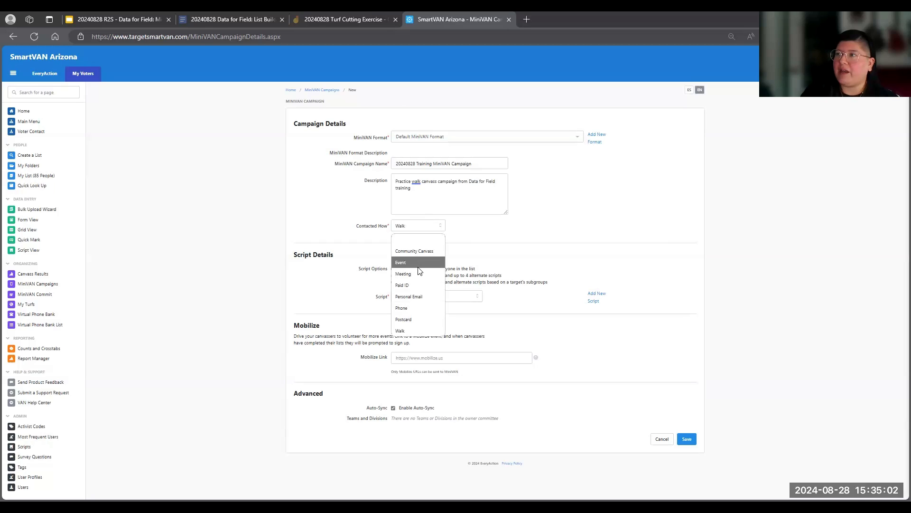
pyautogui.click(416, 307)
pyautogui.click(426, 227)
pyautogui.click(409, 331)
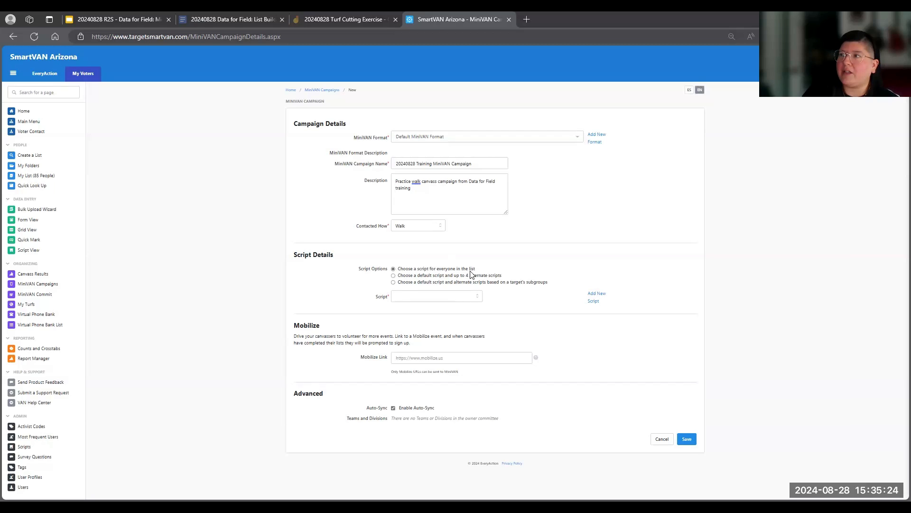
# - Assign the "20240828 Data for Field Training Script" to everyone in the list, leave the Mobilize link empty, and save the campaign
pyautogui.click(438, 297)
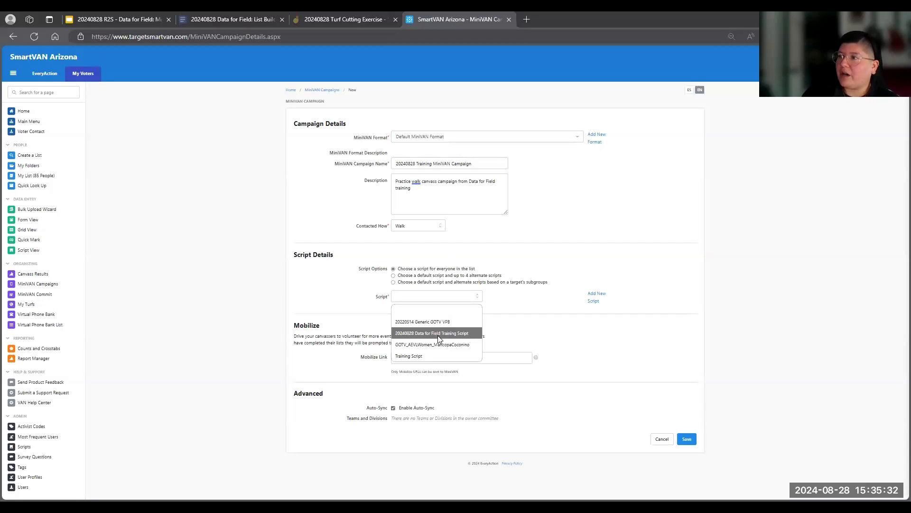
pyautogui.click(437, 333)
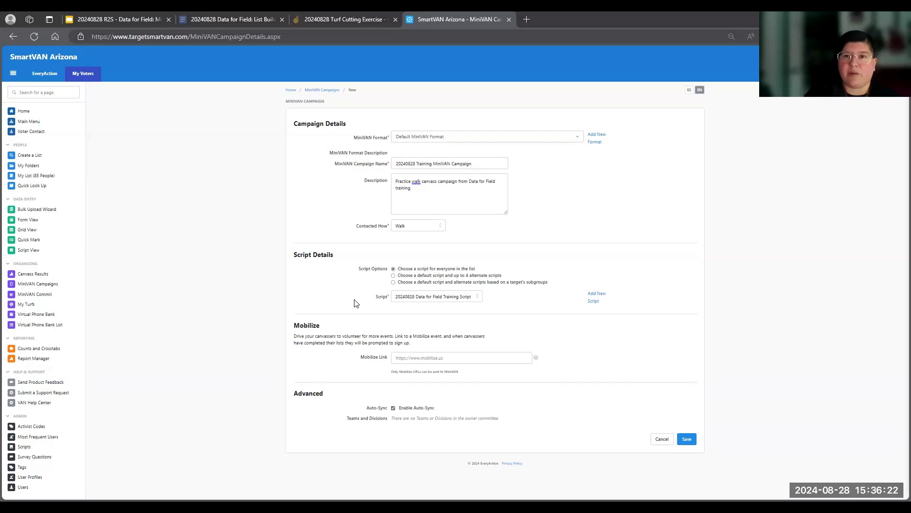
pyautogui.click(407, 358)
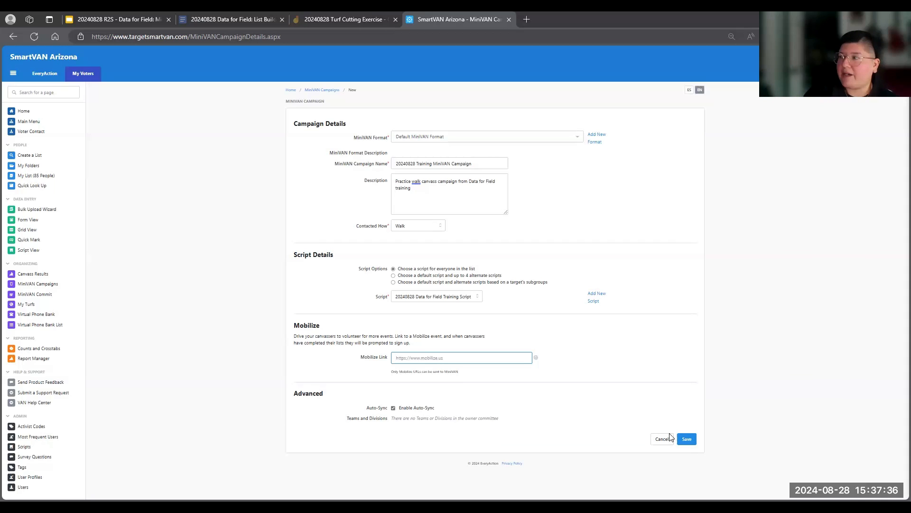
pyautogui.click(689, 442)
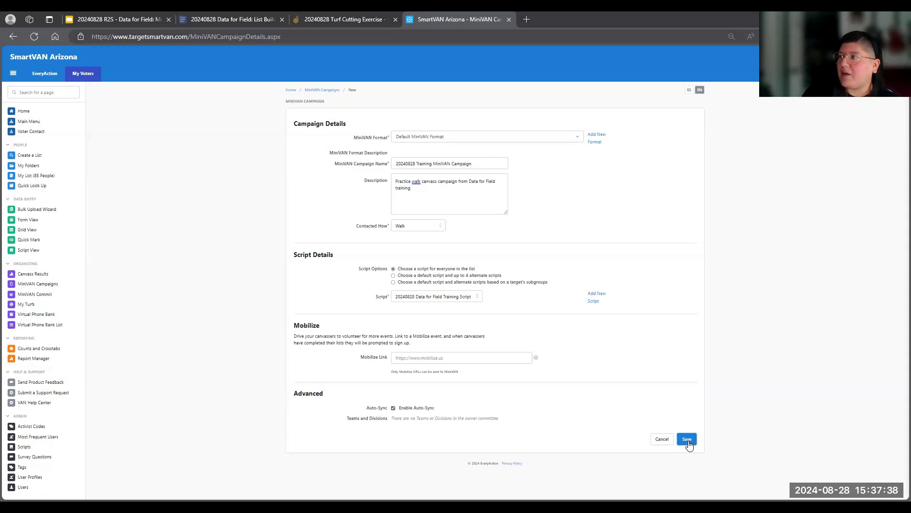
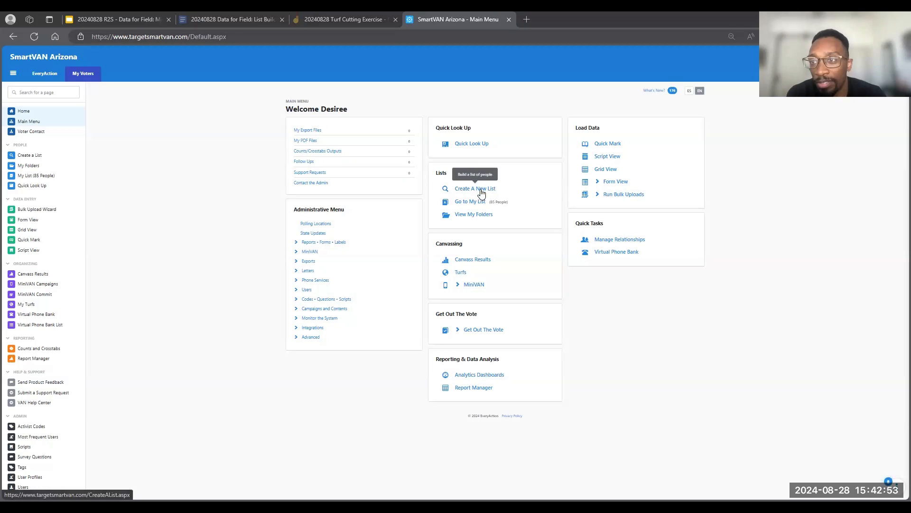
# - Open the current people list, look over the options for editing its search, and return to the main menu
pyautogui.click(472, 202)
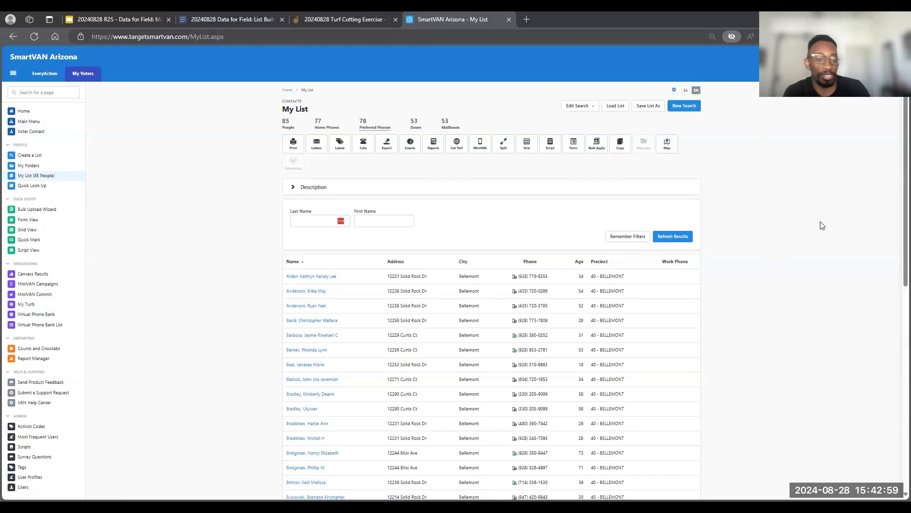
pyautogui.click(573, 108)
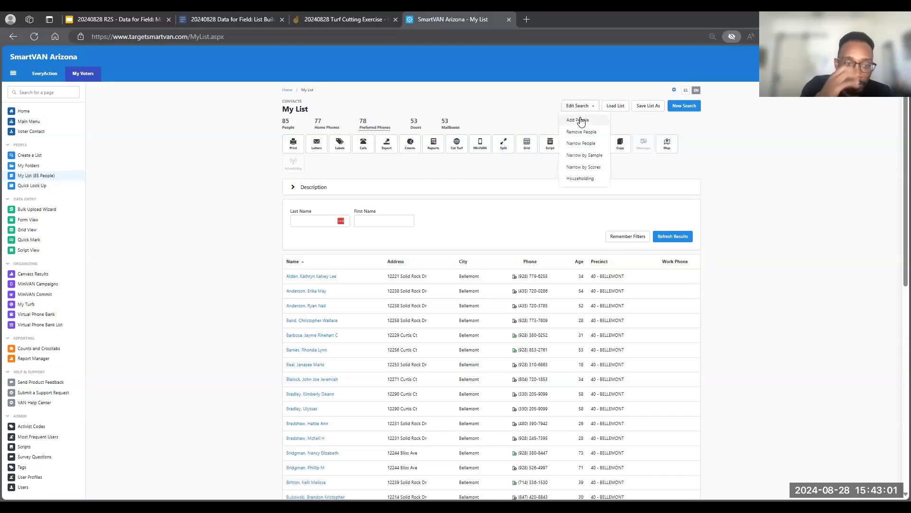
pyautogui.click(436, 92)
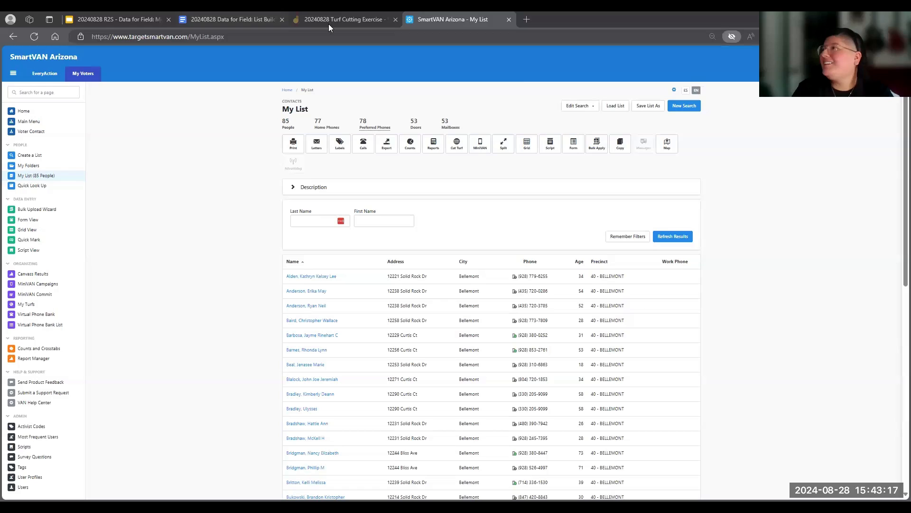
pyautogui.click(580, 106)
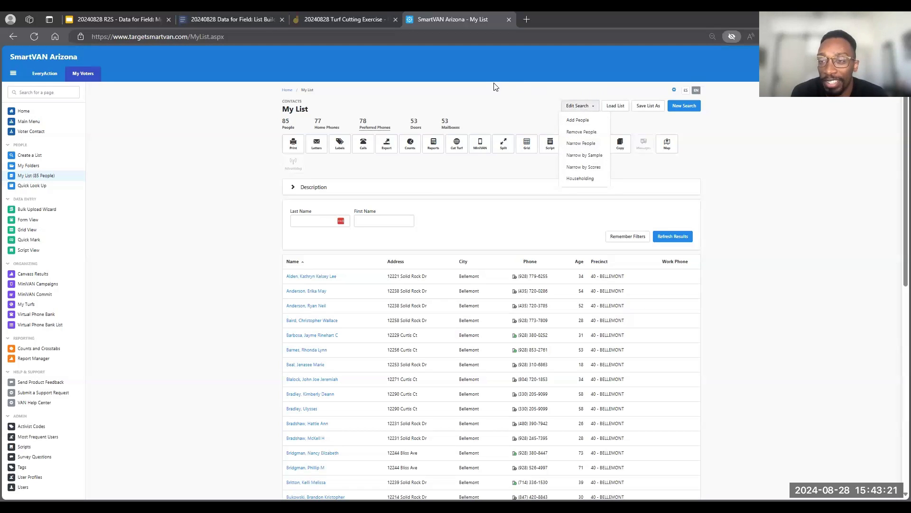
pyautogui.click(287, 90)
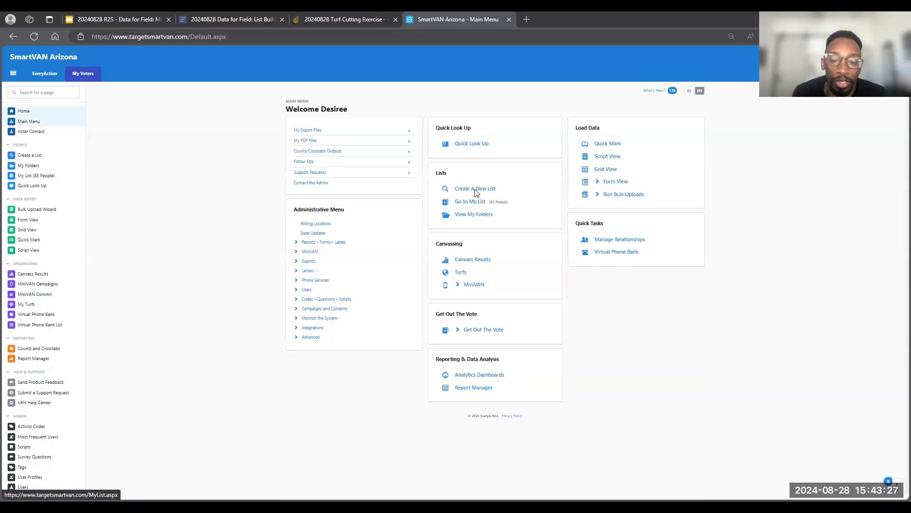
# - Create a new list search for addresses within 5 miles of zip code 86015, preview the results, and run it
pyautogui.click(474, 189)
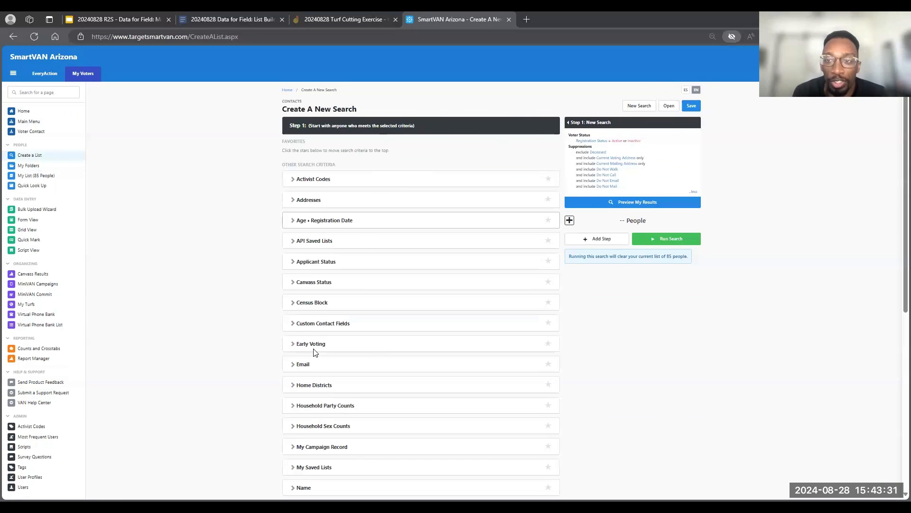
pyautogui.scroll(-3, 314, 351)
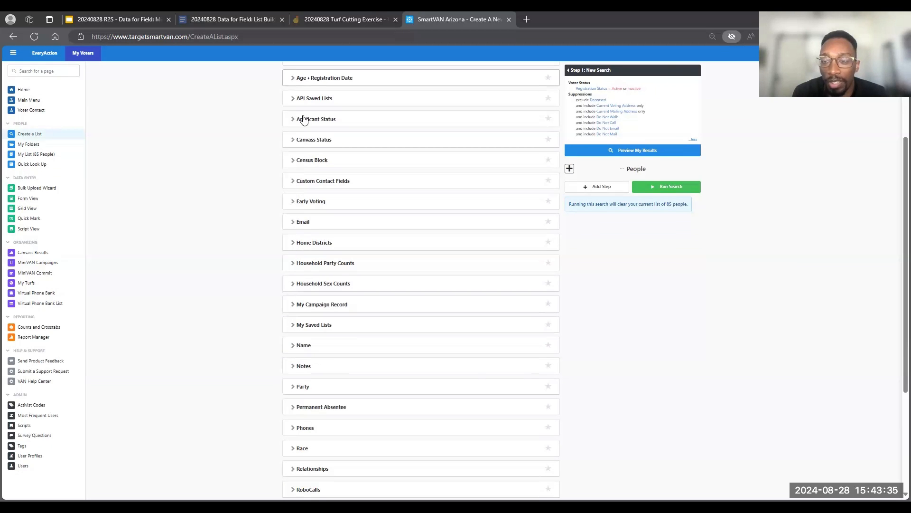
pyautogui.scroll(3, 314, 185)
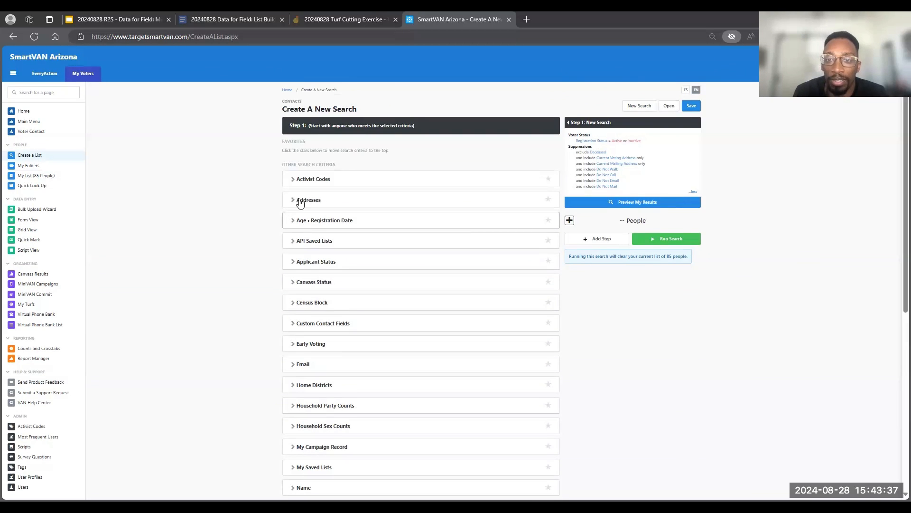
pyautogui.click(366, 293)
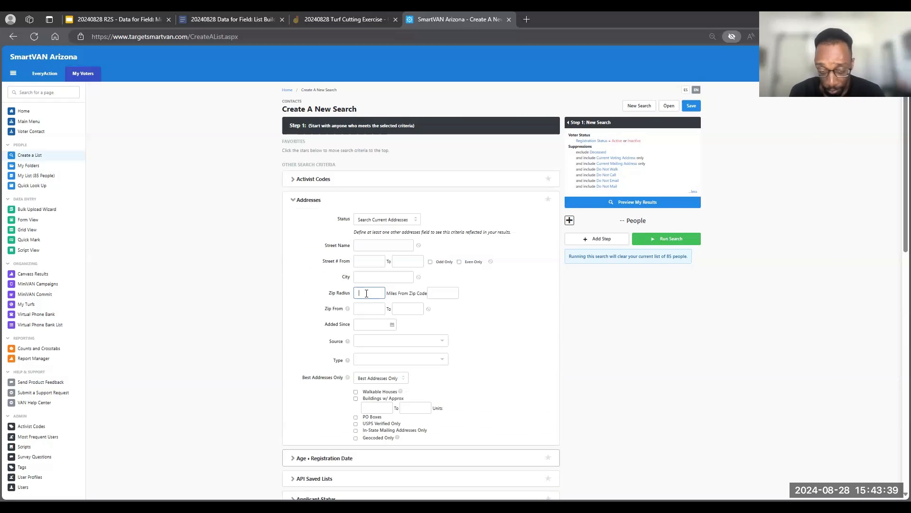
pyautogui.write('5')
pyautogui.click(437, 294)
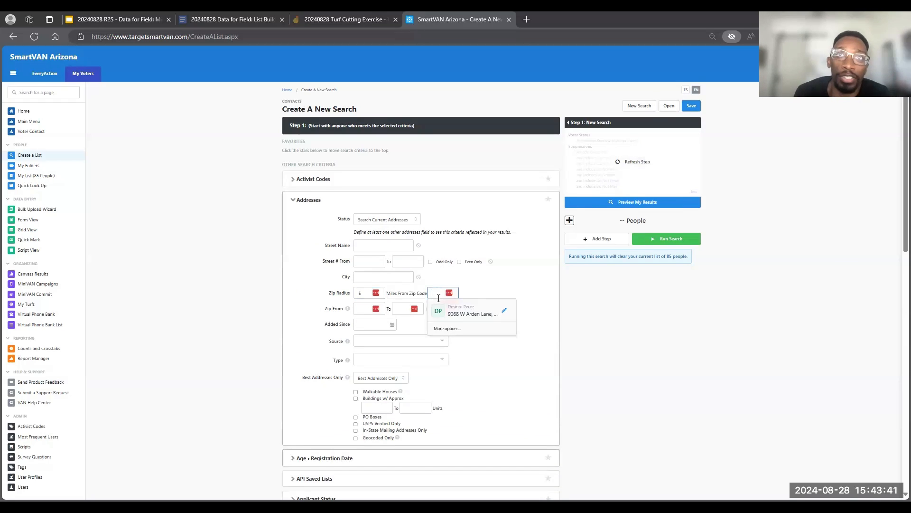
pyautogui.write('860')
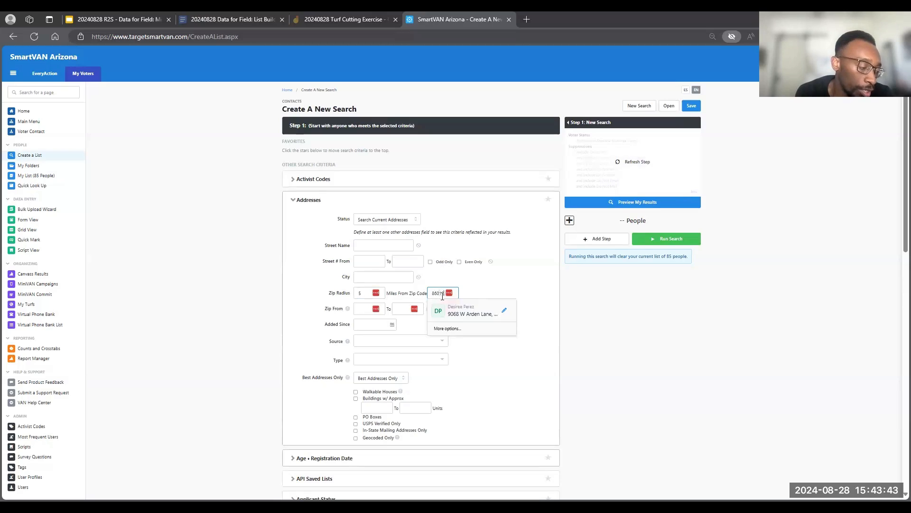
pyautogui.write('15')
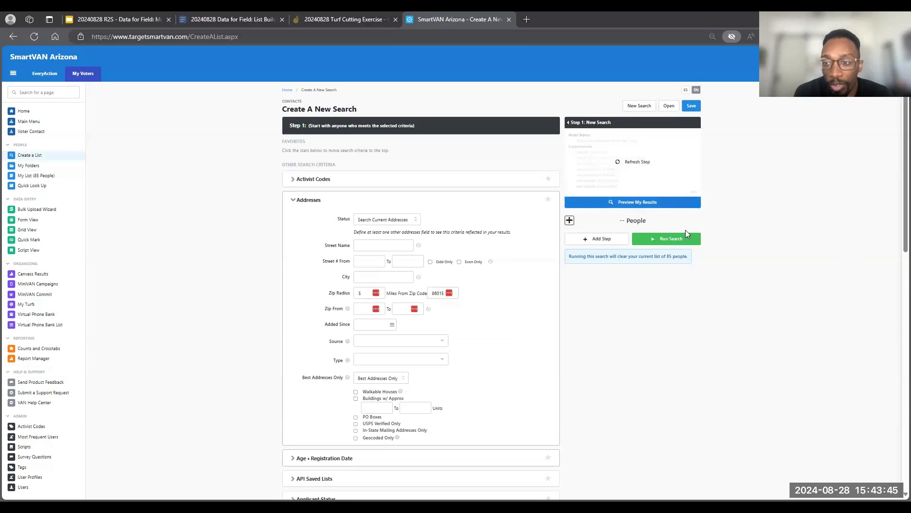
pyautogui.click(684, 236)
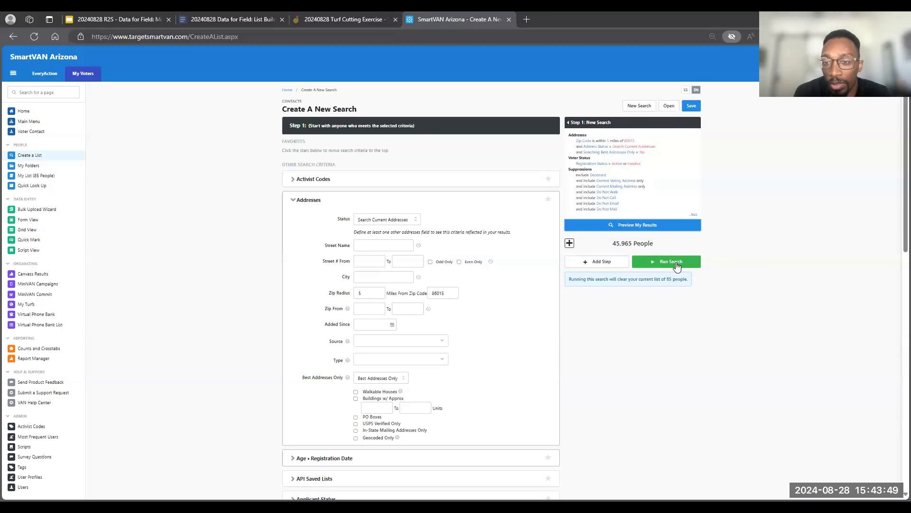
pyautogui.click(677, 264)
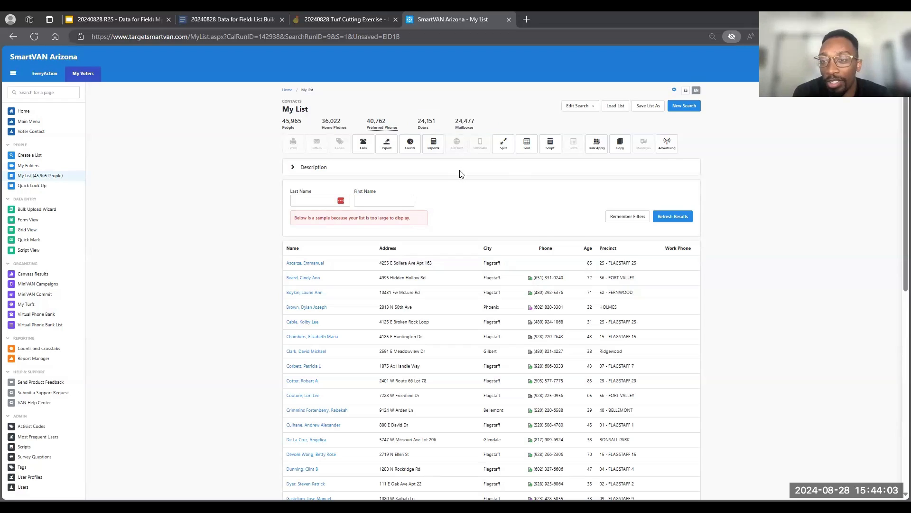
# - Edit the existing search to a 2-mile zip radius, preview the results, and run it again
pyautogui.click(577, 105)
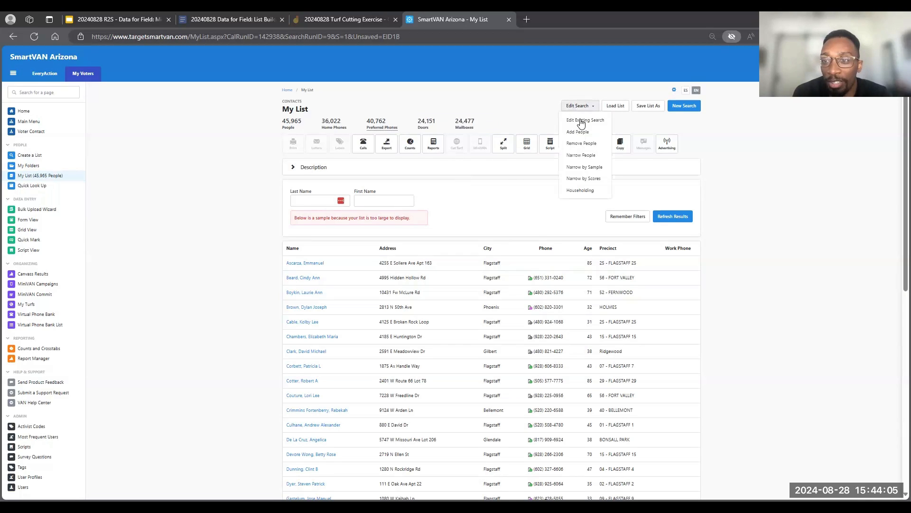
pyautogui.click(582, 123)
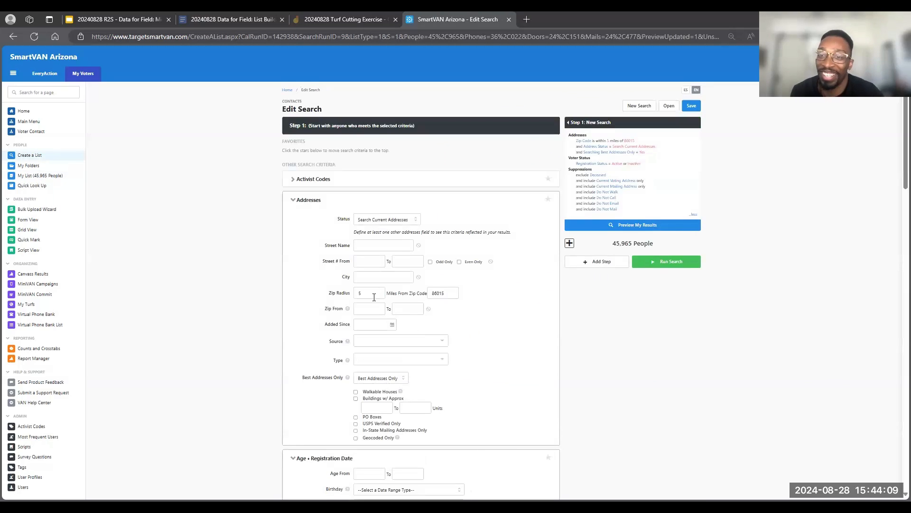
pyautogui.click(340, 292)
pyautogui.write('2')
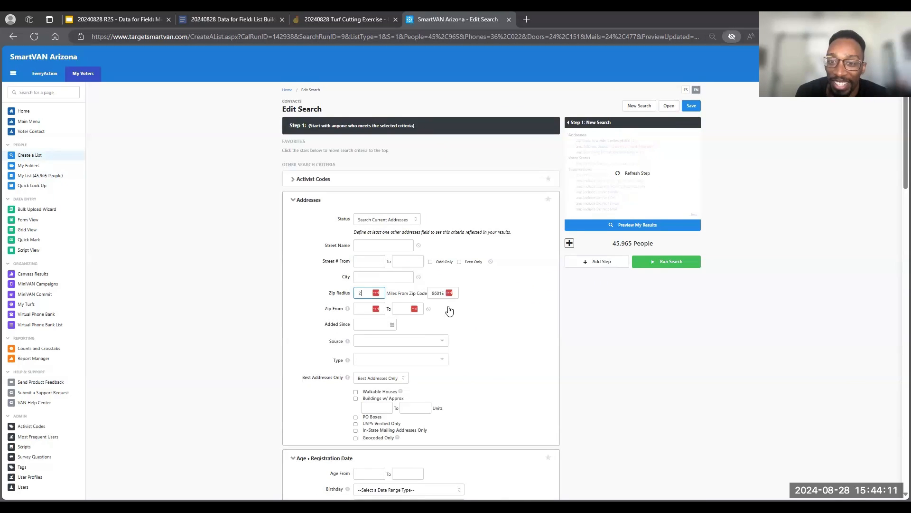
pyautogui.click(656, 225)
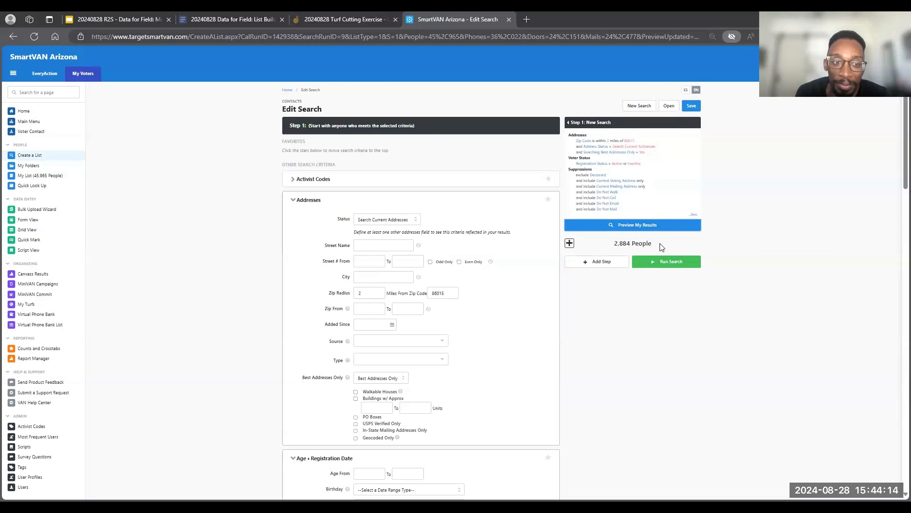
pyautogui.click(683, 262)
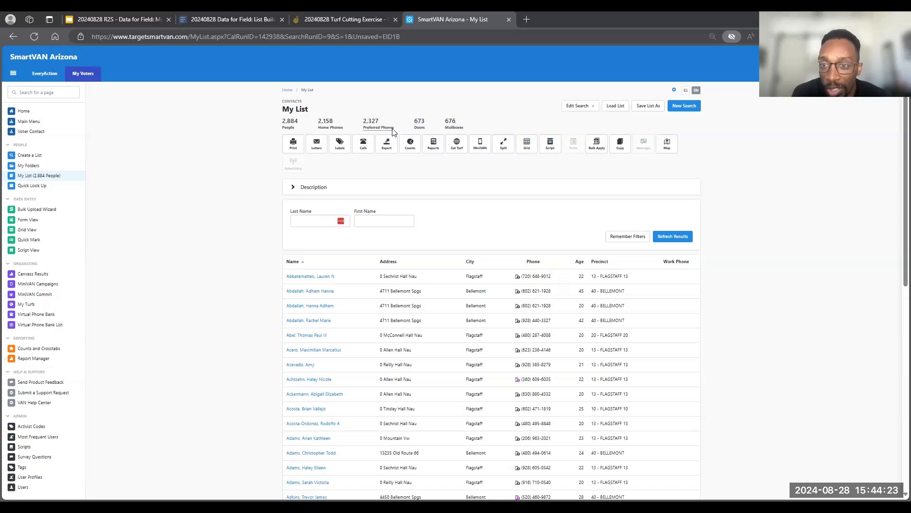
# - Open turf cutting for the list and show the map full screen around the Bellemont neighborhood
pyautogui.click(457, 150)
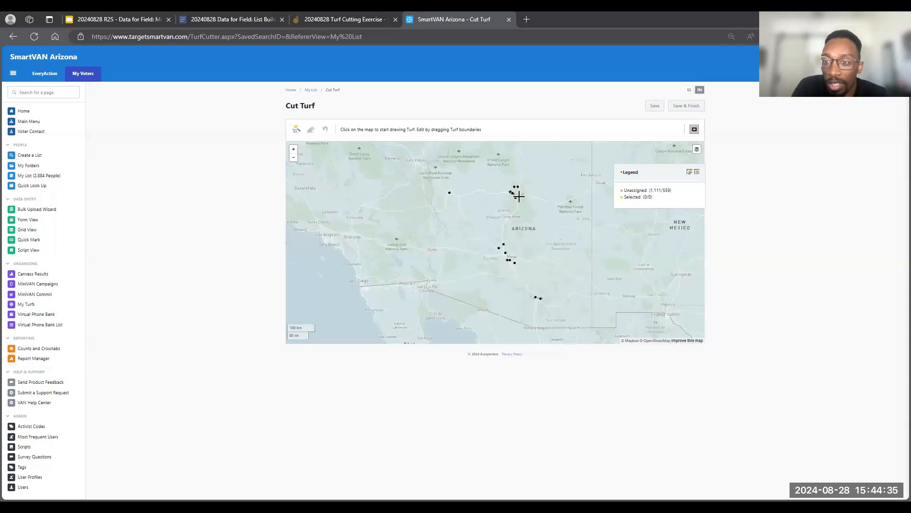
pyautogui.scroll(5, 519, 196)
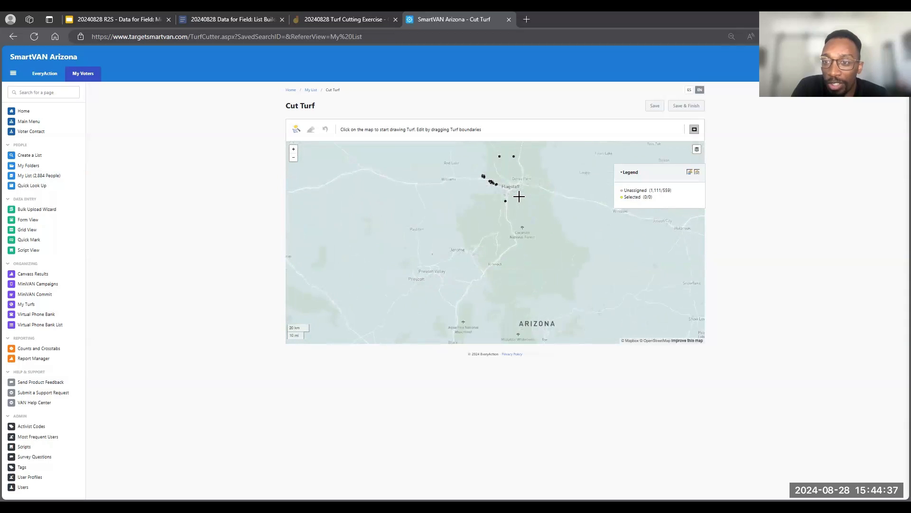
pyautogui.moveTo(492, 187); pyautogui.dragTo(523, 278)
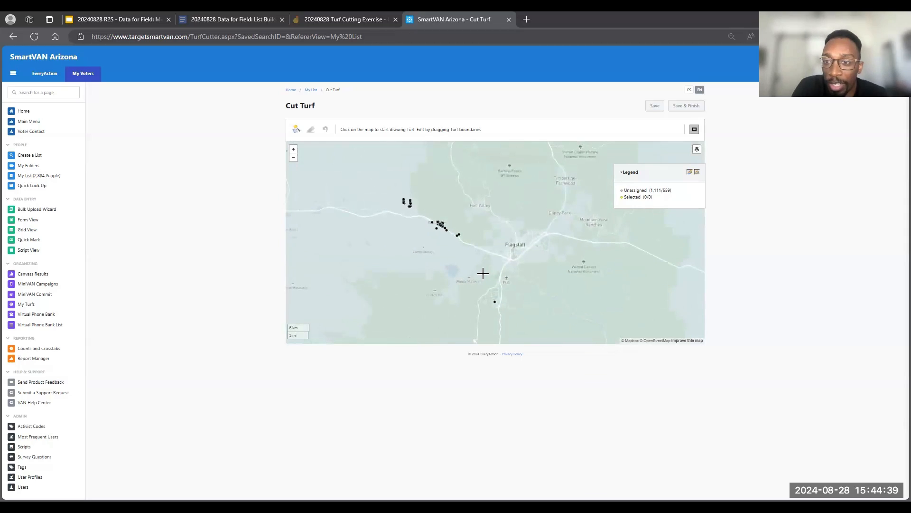
pyautogui.scroll(4, 462, 252)
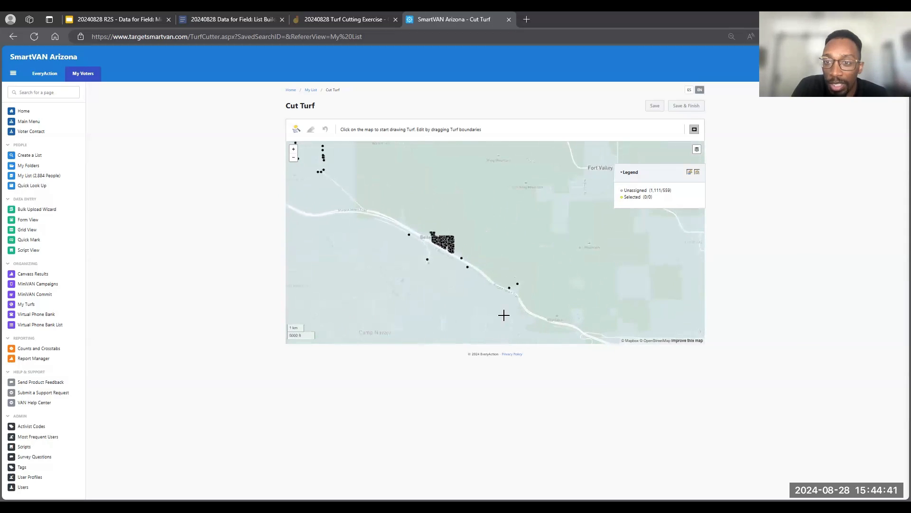
pyautogui.scroll(6, 465, 252)
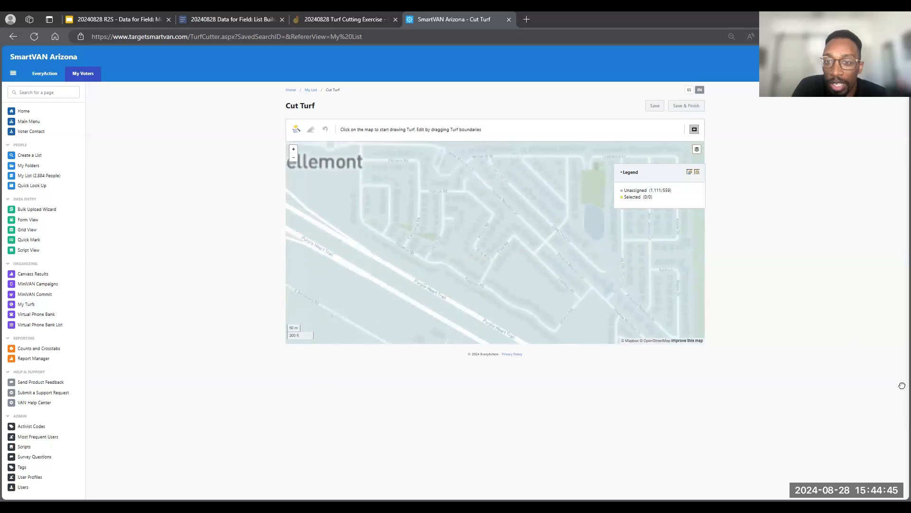
pyautogui.moveTo(543, 281); pyautogui.dragTo(446, 242)
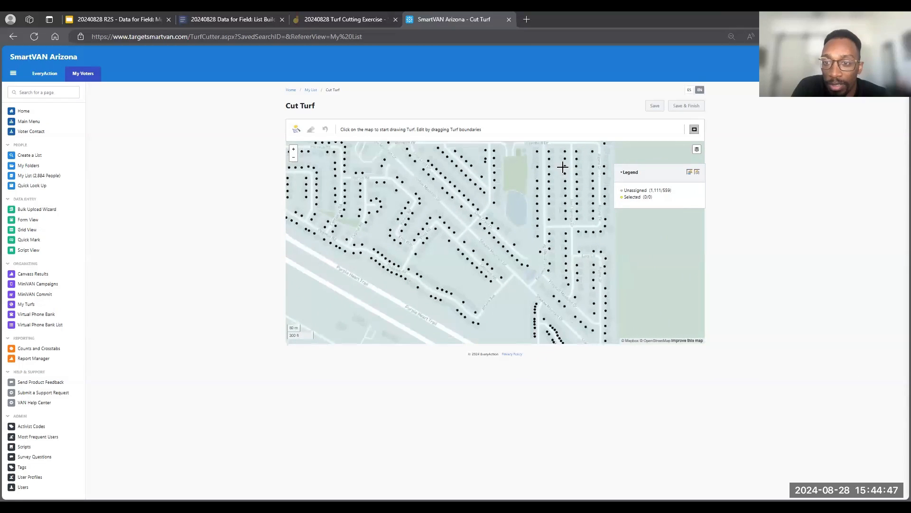
pyautogui.click(694, 130)
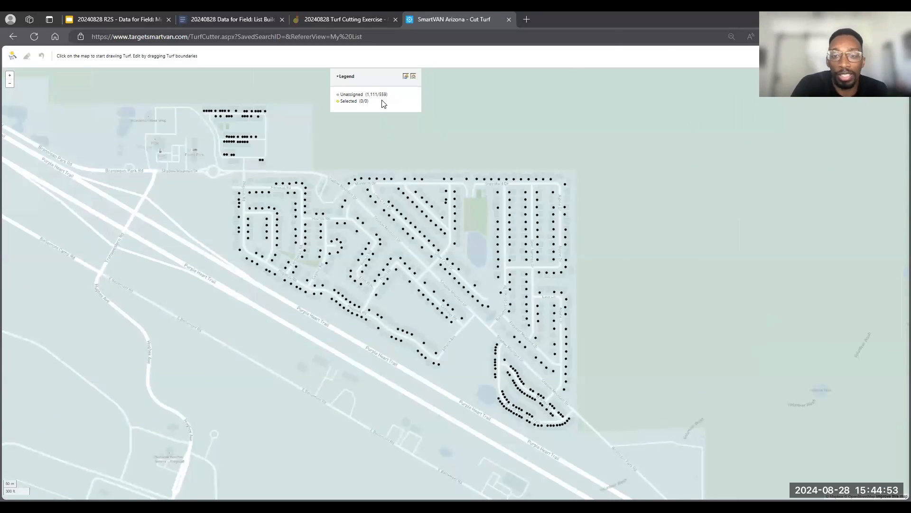
# - Set the map legend to count doors only and move it to the map's upper-left area, clear of the houses
pyautogui.click(413, 78)
pyautogui.click(407, 79)
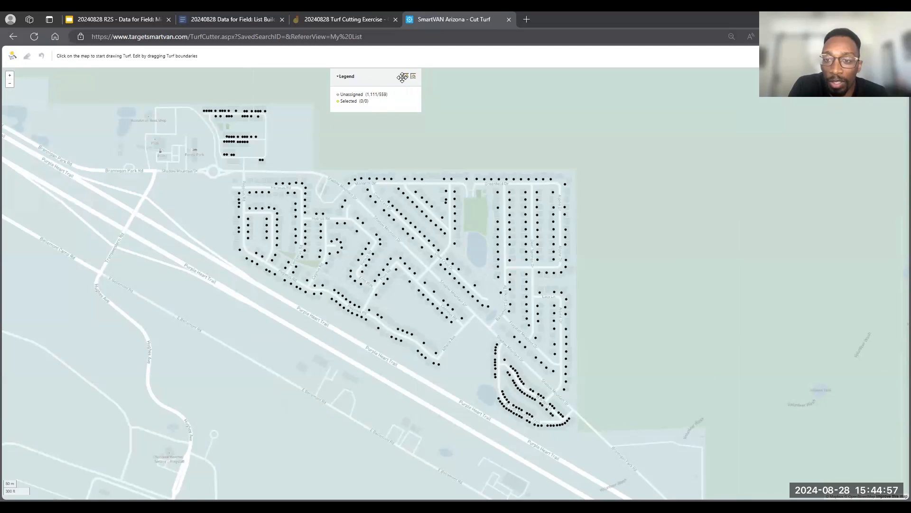
pyautogui.click(408, 80)
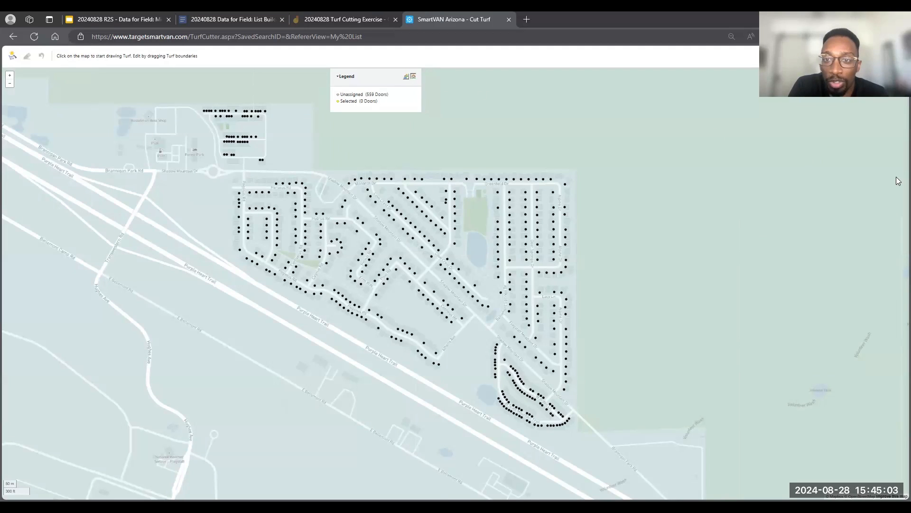
pyautogui.click(11, 56)
pyautogui.moveTo(377, 78); pyautogui.dragTo(67, 88)
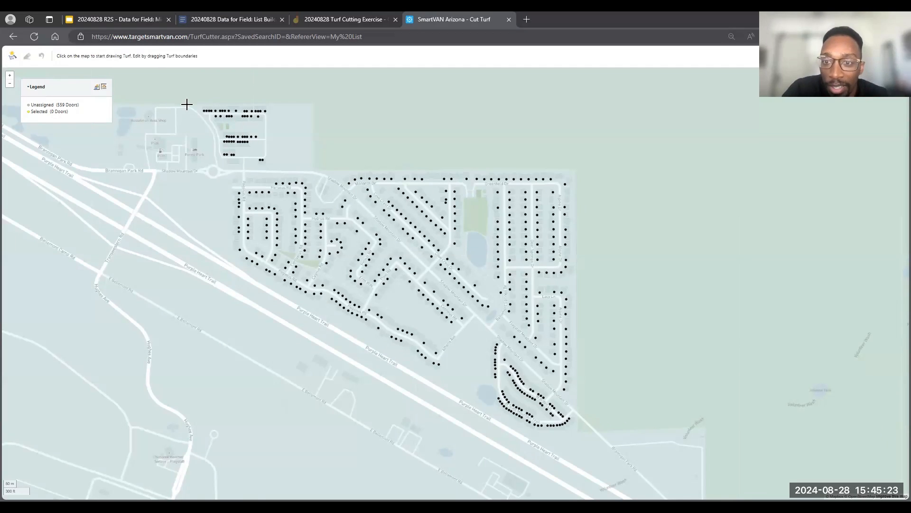
# - Draw a closed four-sided turf around the separate cluster of doors northwest of the main Bellemont neighborhood
pyautogui.moveTo(185, 104)
pyautogui.mouseDown()
pyautogui.moveTo(221, 96)
pyautogui.moveTo(231, 146)
pyautogui.mouseUp()
pyautogui.click(244, 142)
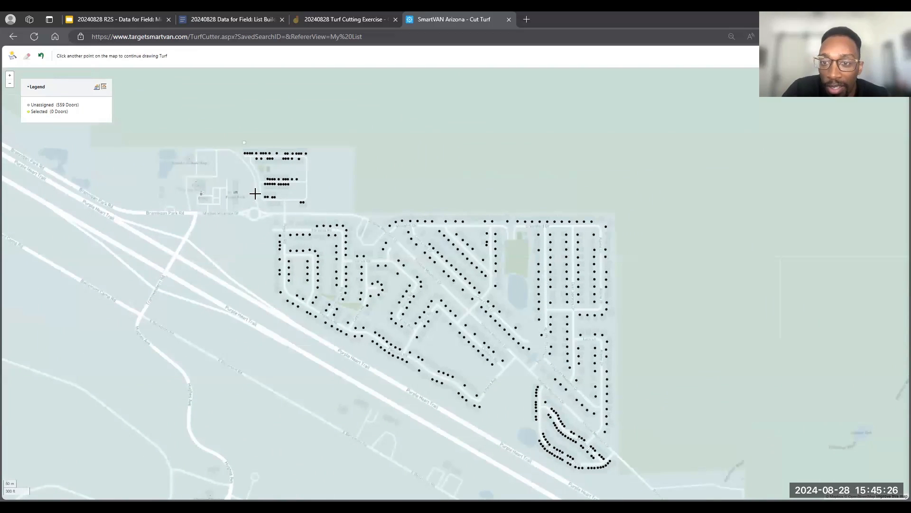
pyautogui.click(313, 140)
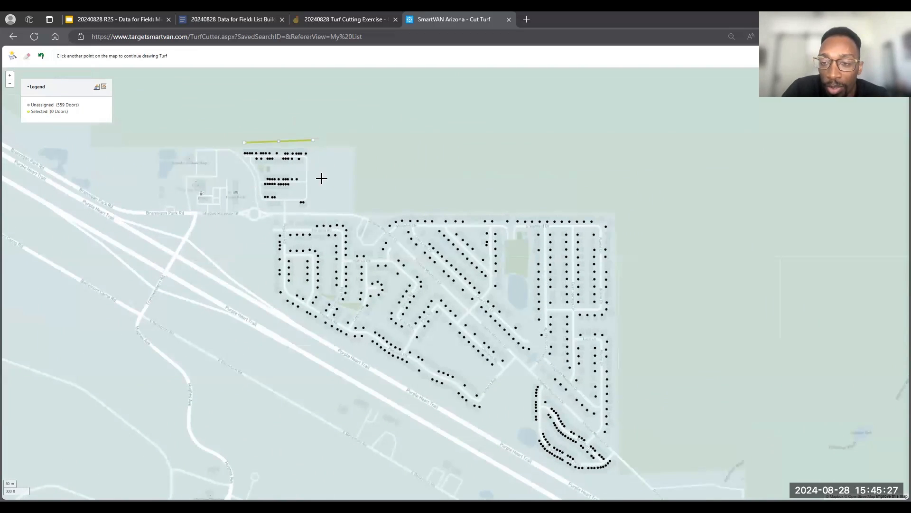
pyautogui.click(314, 212)
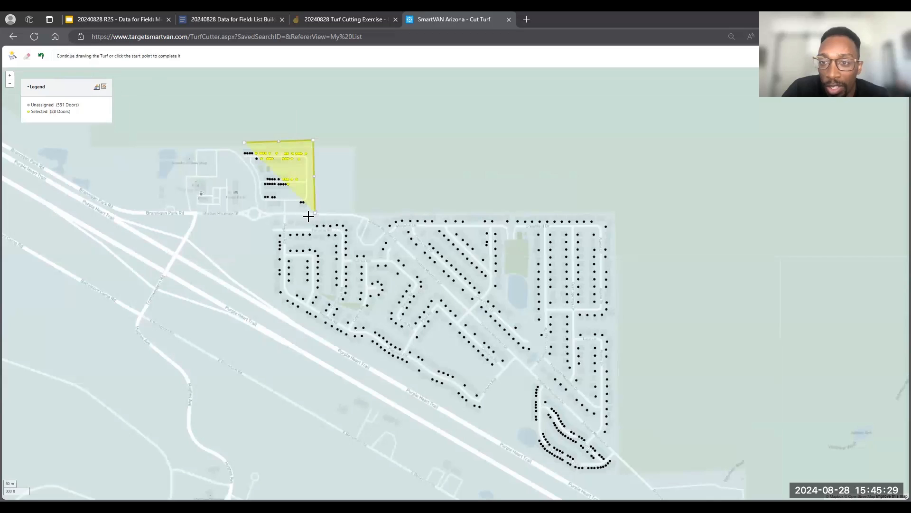
pyautogui.click(258, 207)
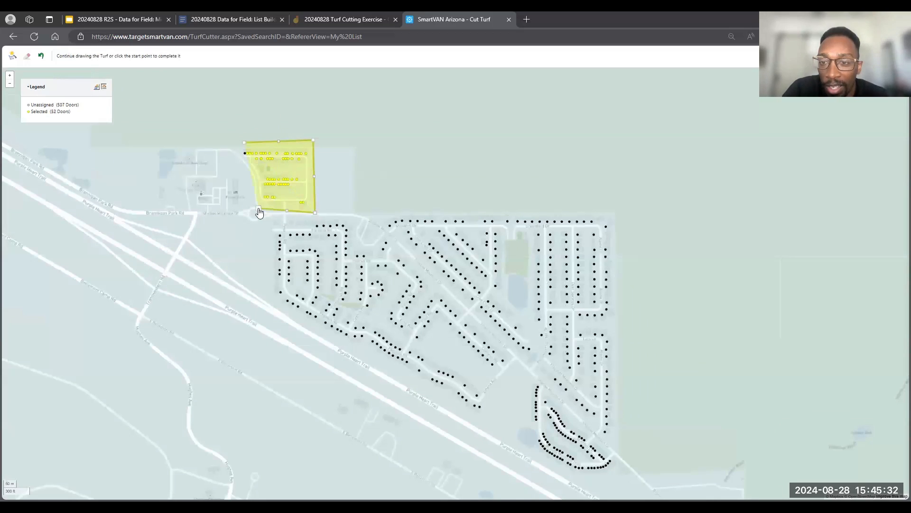
pyautogui.click(244, 144)
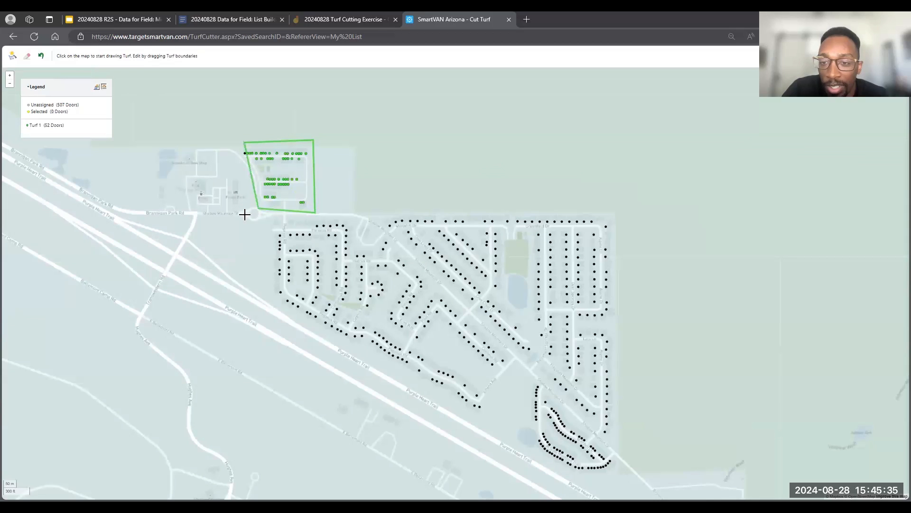
pyautogui.scroll(2, 247, 196)
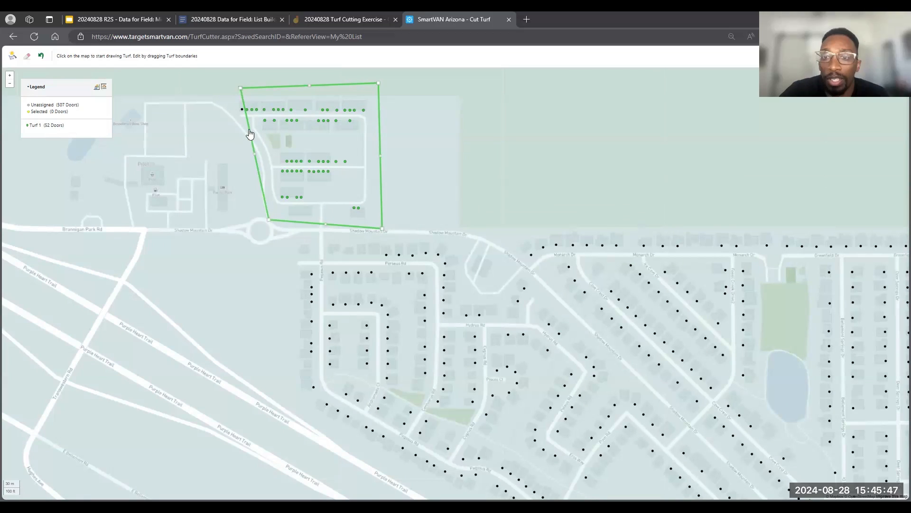
# - Move the northwest corner of the existing turf outward so its boundary takes in the door left outside
pyautogui.moveTo(248, 131); pyautogui.dragTo(234, 148)
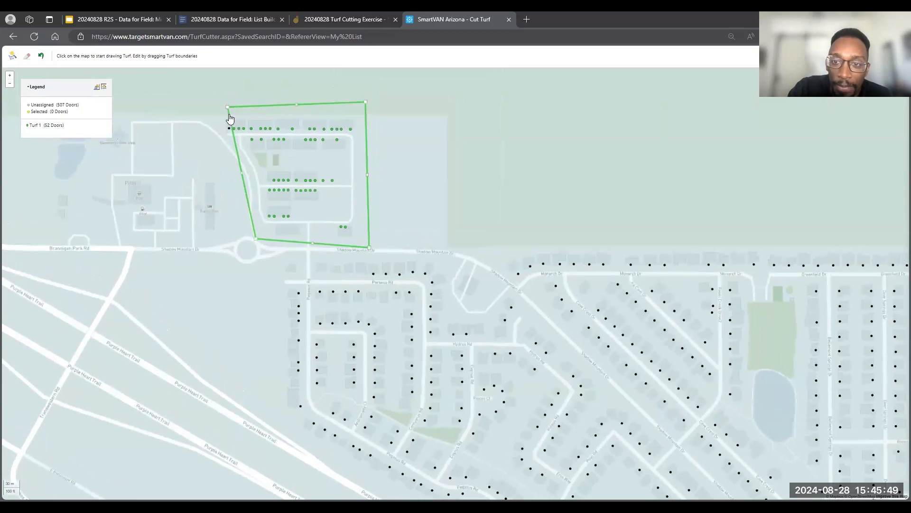
pyautogui.moveTo(225, 107); pyautogui.dragTo(219, 123)
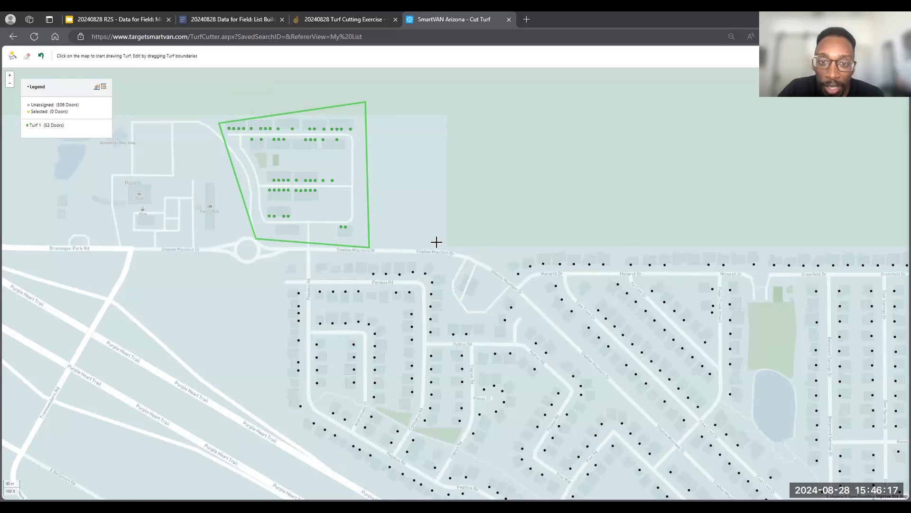
# - Draw a closed five-sided turf around the western part of the main neighborhood, just south of the first turf
pyautogui.scroll(-2, 436, 242)
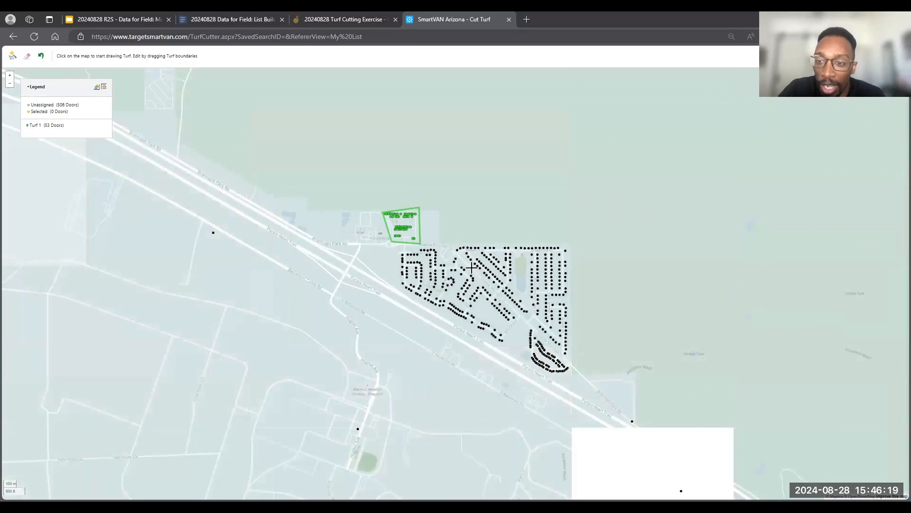
pyautogui.scroll(2, 471, 267)
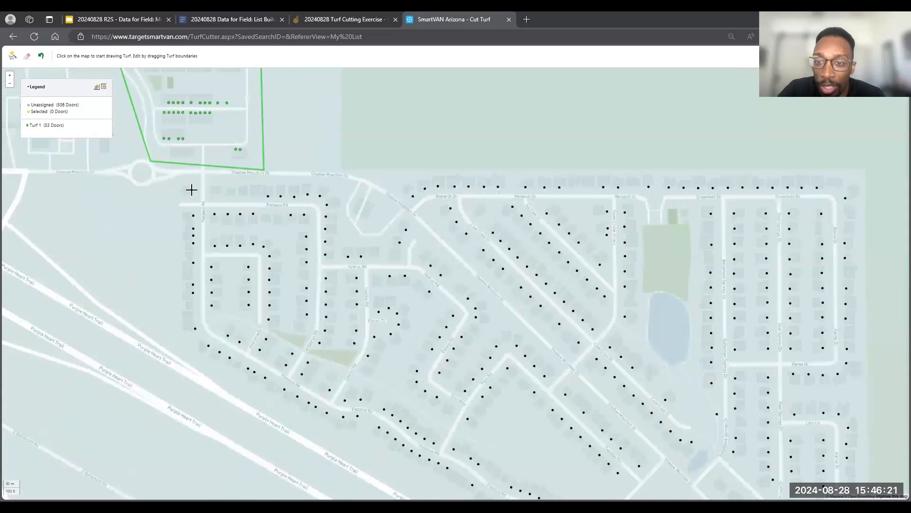
pyautogui.moveTo(186, 174); pyautogui.dragTo(223, 183)
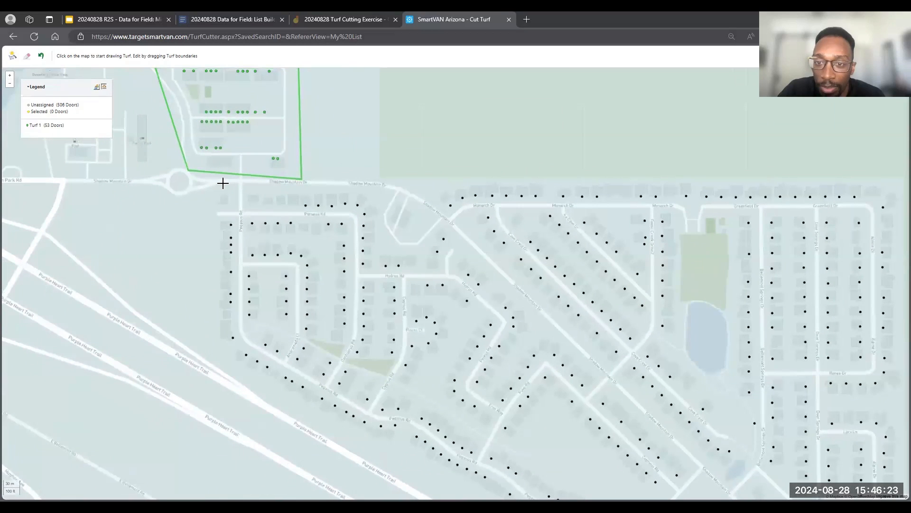
pyautogui.click(216, 185)
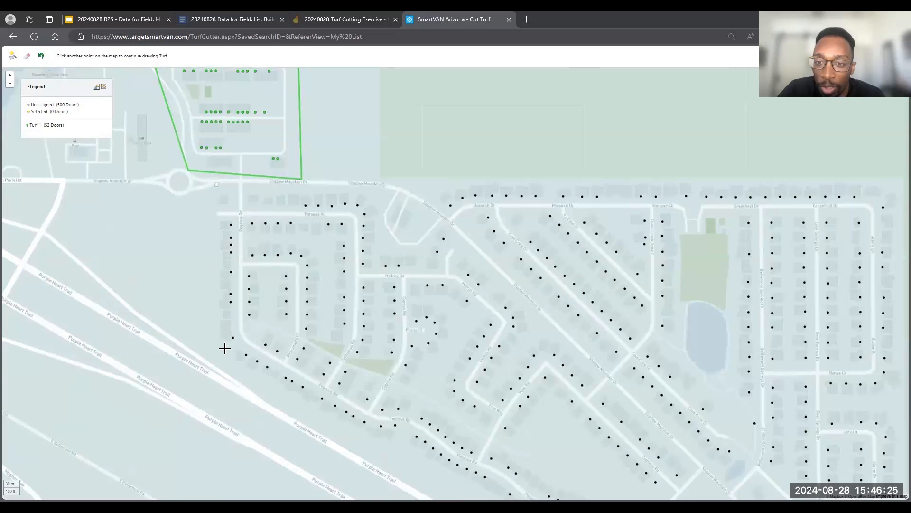
pyautogui.click(222, 350)
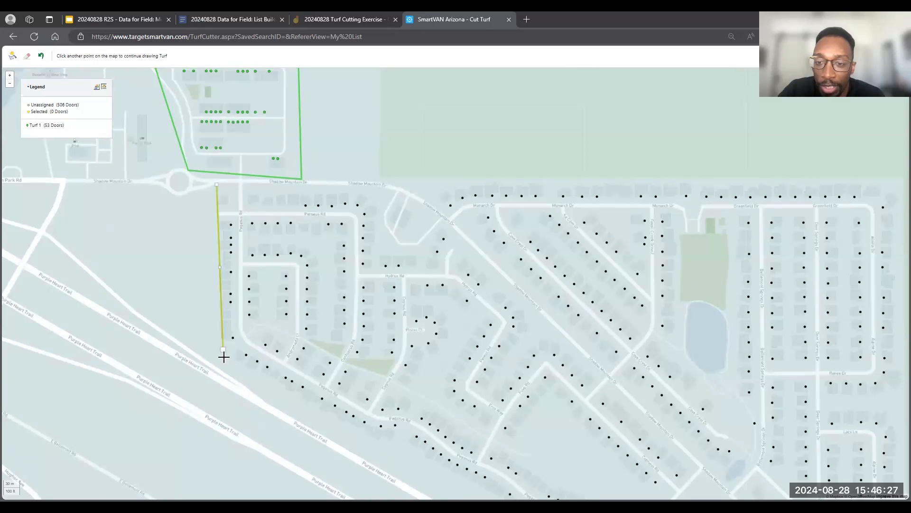
pyautogui.click(389, 456)
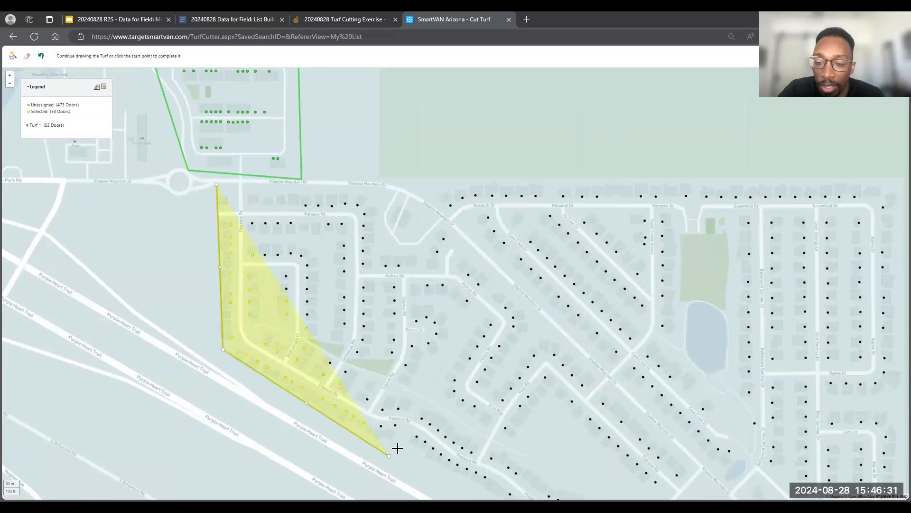
pyautogui.click(499, 272)
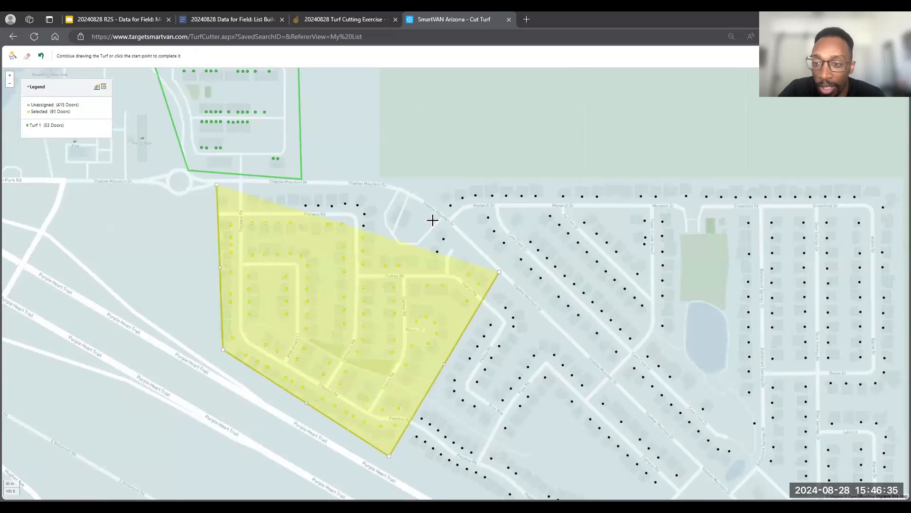
pyautogui.click(362, 189)
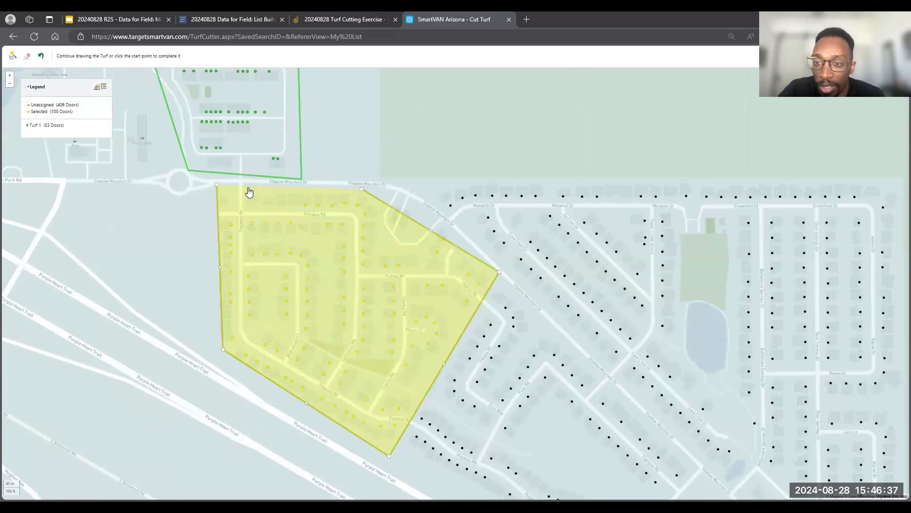
pyautogui.click(216, 189)
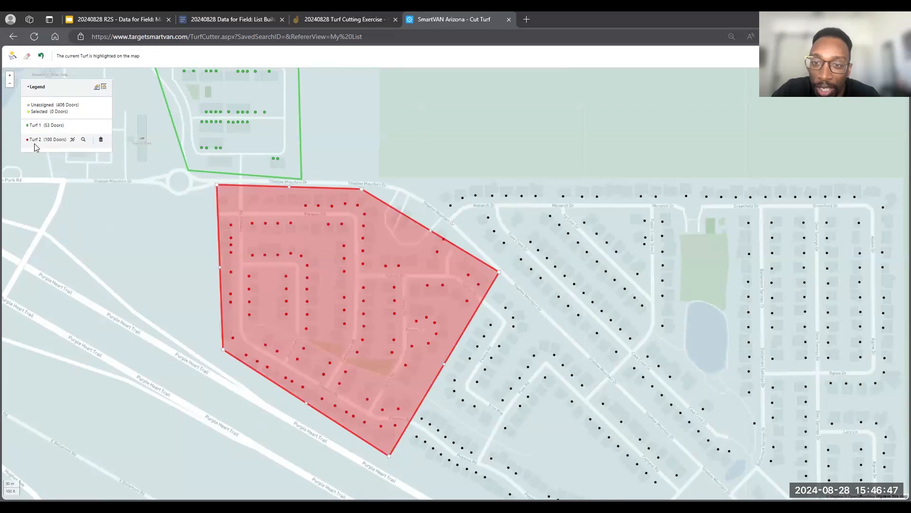
pyautogui.moveTo(46, 125)
pyautogui.moveTo(47, 142)
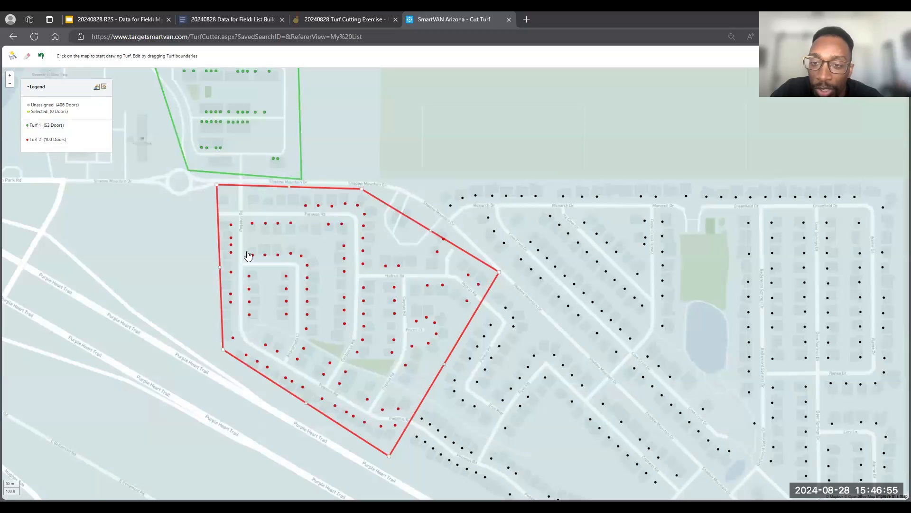
# - Delete the five-sided turf around the western part of the main neighborhood
pyautogui.moveTo(673, 162); pyautogui.dragTo(596, 221)
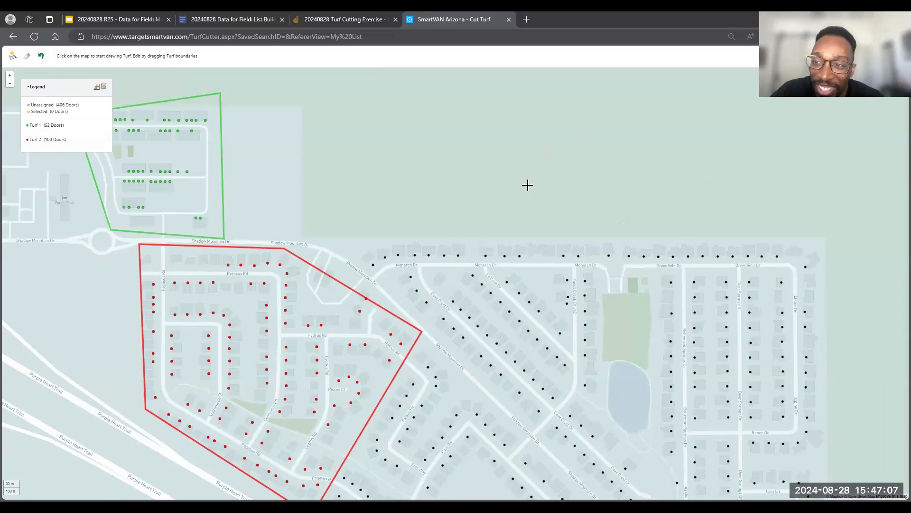
pyautogui.moveTo(523, 204); pyautogui.dragTo(550, 77)
pyautogui.moveTo(451, 432); pyautogui.dragTo(454, 134)
pyautogui.scroll(-1, 352, 103)
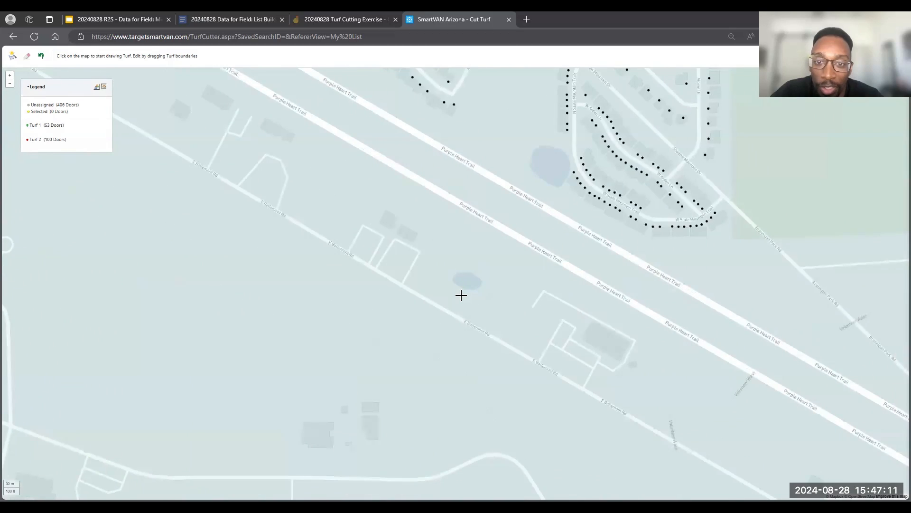
pyautogui.scroll(-2, 462, 295)
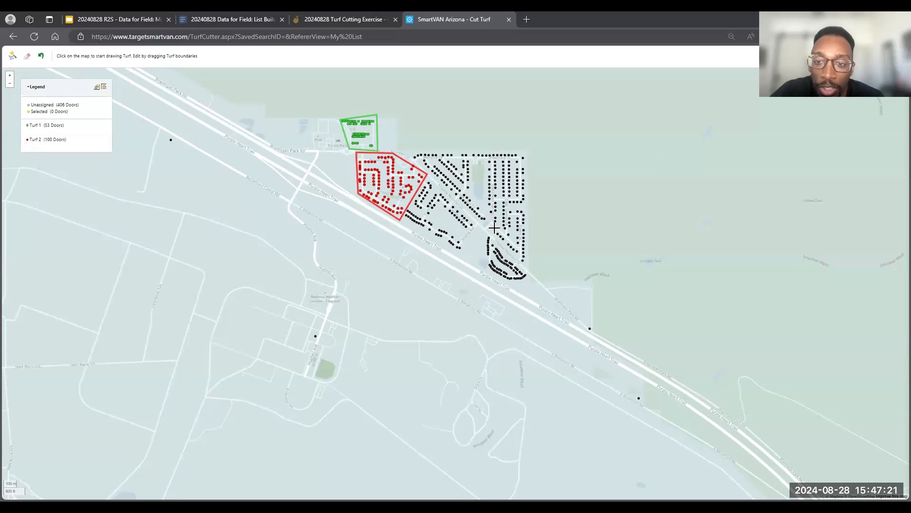
pyautogui.moveTo(81, 141)
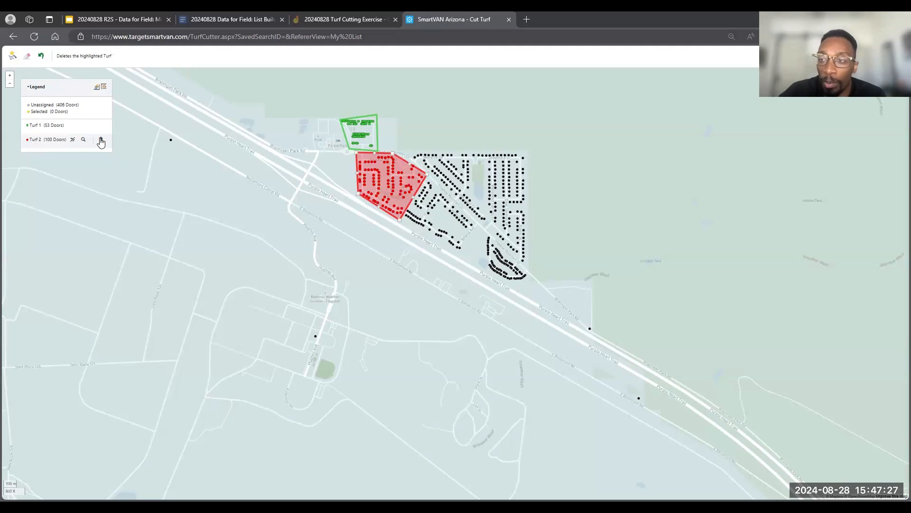
pyautogui.moveTo(114, 134); pyautogui.dragTo(103, 128)
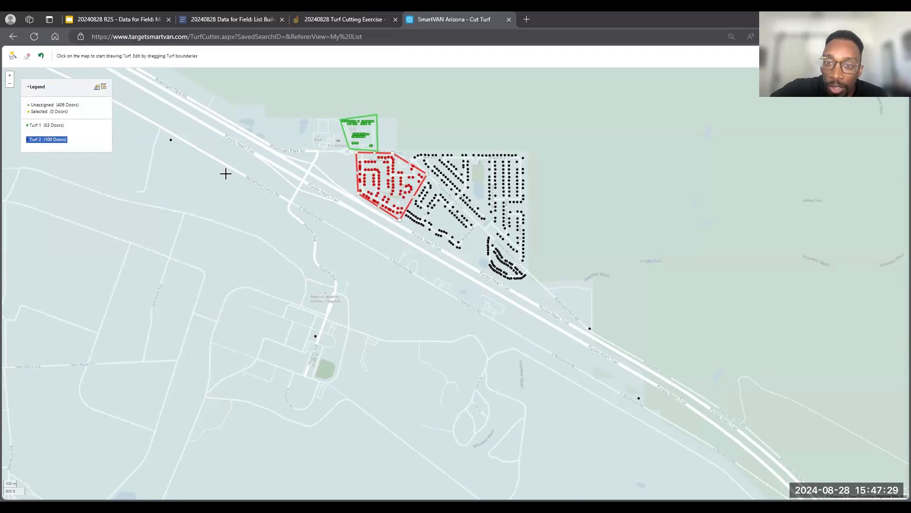
pyautogui.click(65, 151)
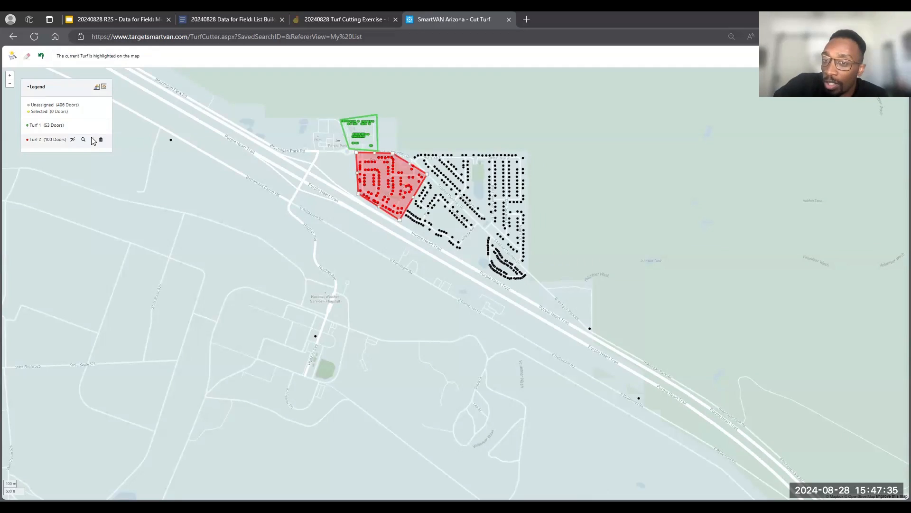
pyautogui.click(100, 139)
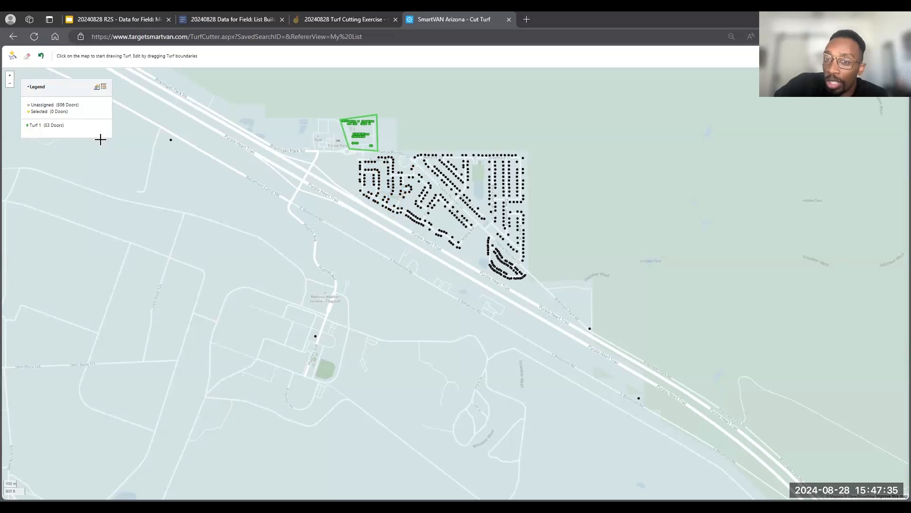
# - Draw a smaller closed turf around only the westernmost streets of the main neighborhood
pyautogui.click(353, 154)
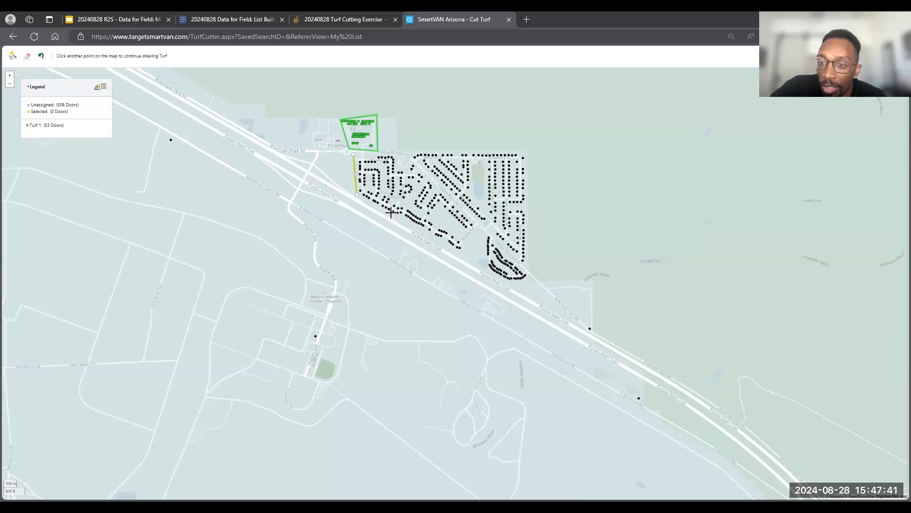
pyautogui.click(375, 159)
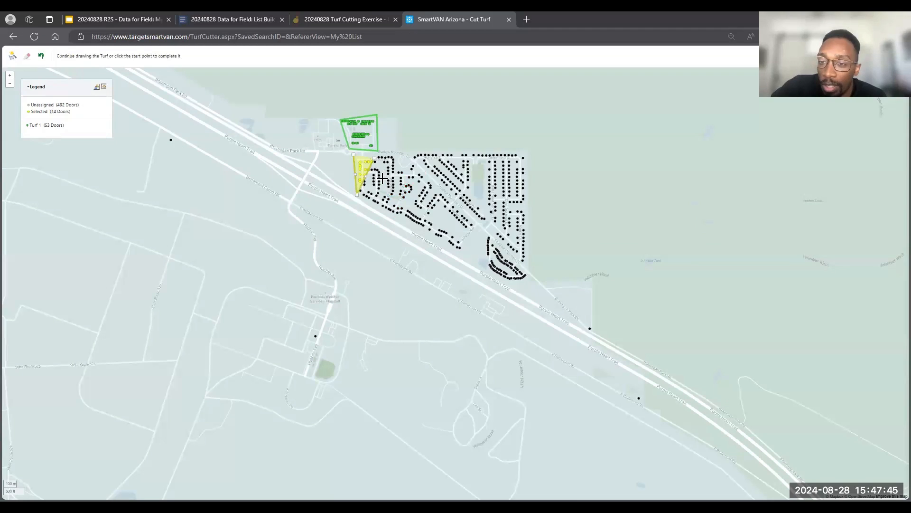
pyautogui.click(378, 204)
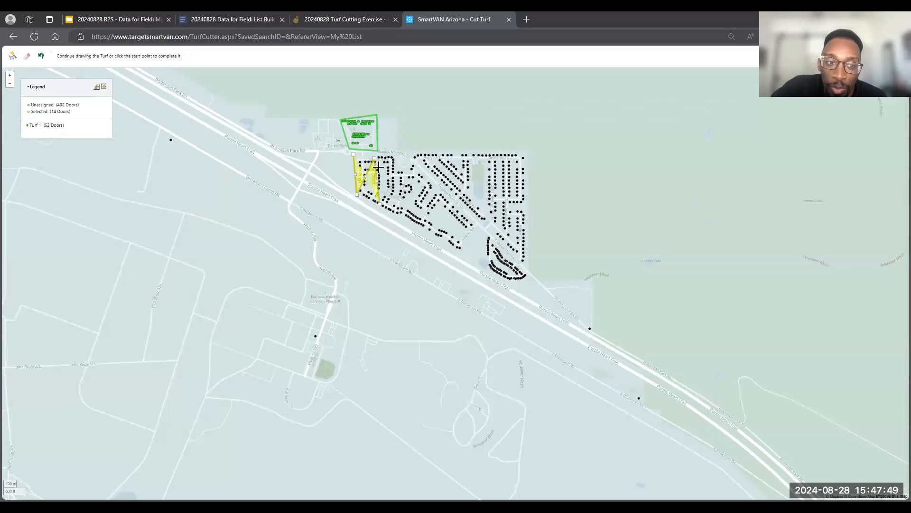
pyautogui.moveTo(374, 163); pyautogui.dragTo(373, 203)
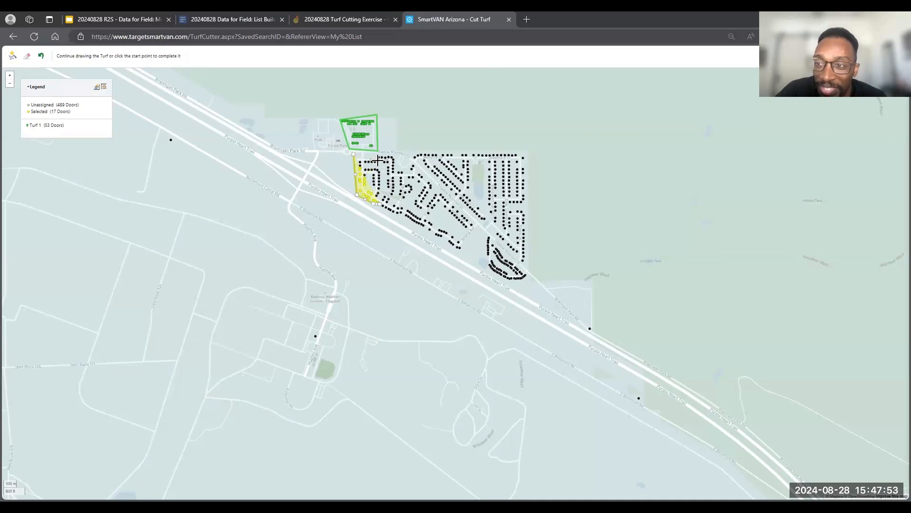
pyautogui.click(353, 156)
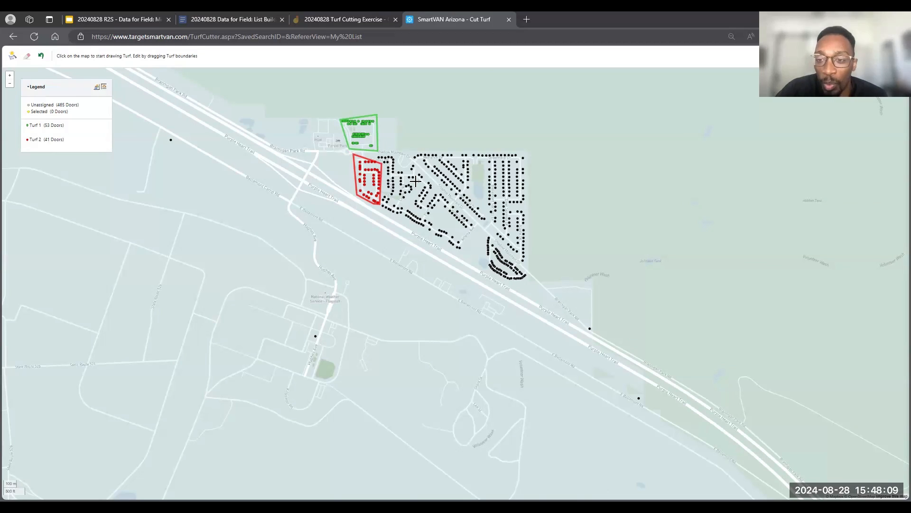
# - Delete both hand-drawn turfs, Turf 2 and Turf 1, so every door is unassigned
pyautogui.scroll(3, 418, 177)
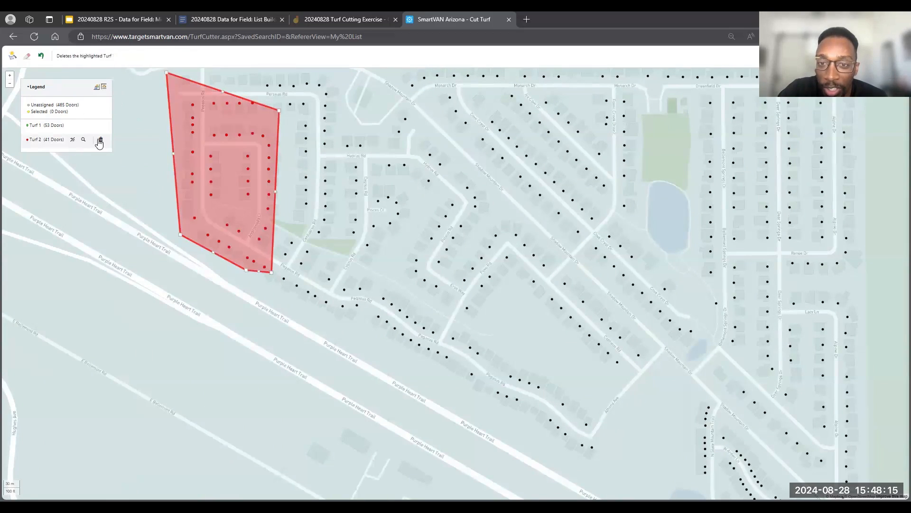
pyautogui.click(100, 141)
pyautogui.click(100, 126)
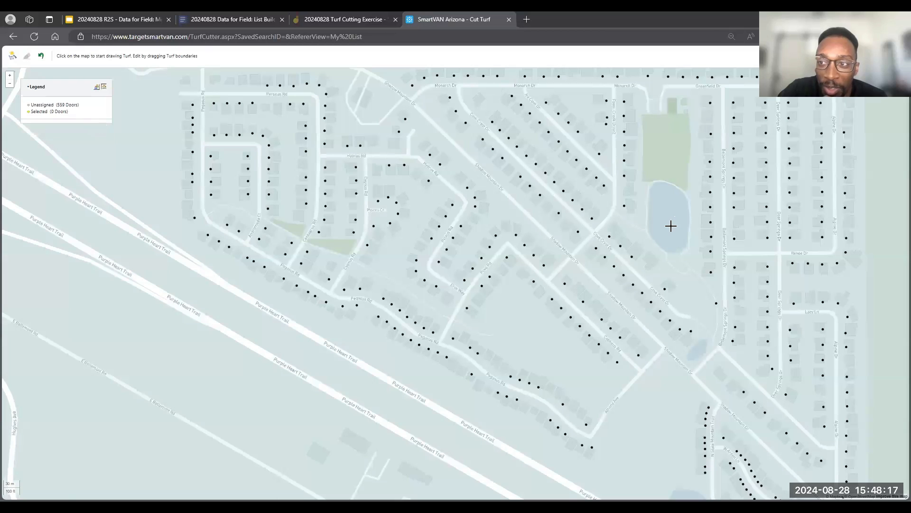
# - Auto cut the whole map into 10 turfs with an equal number of addresses per turf
pyautogui.scroll(-3, 671, 226)
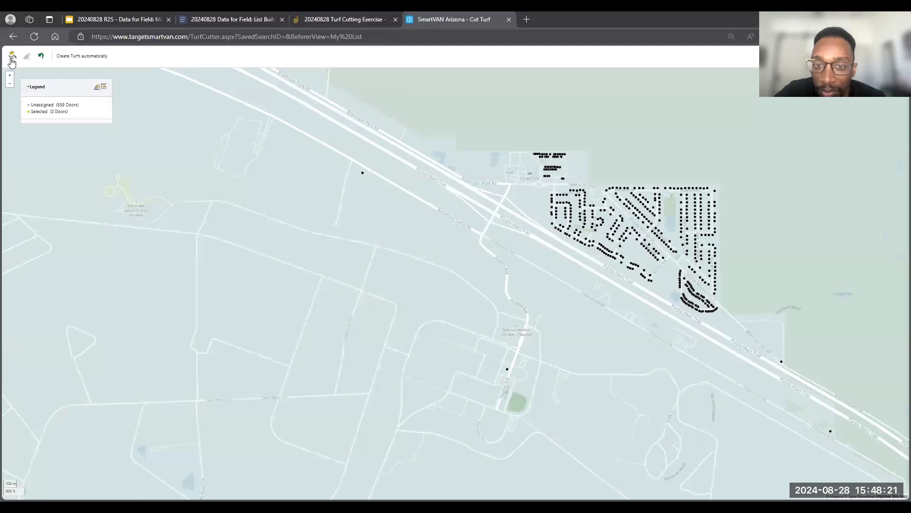
pyautogui.click(12, 56)
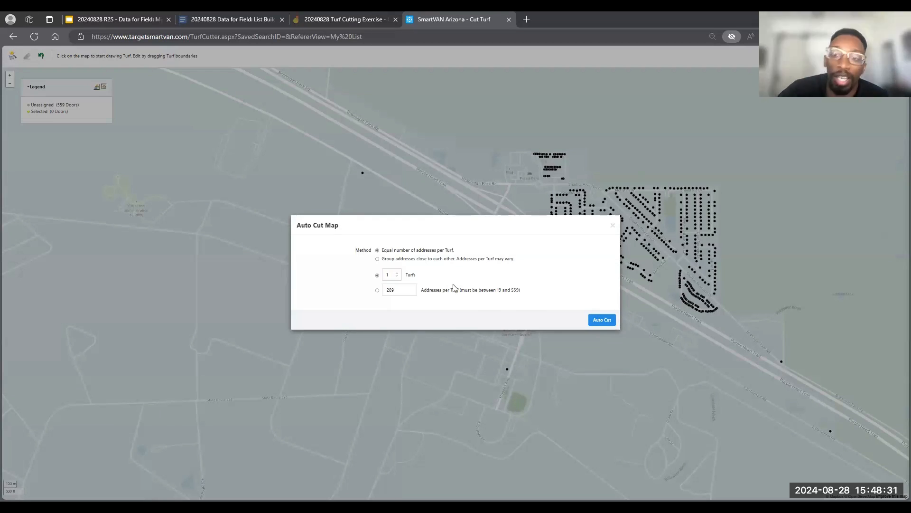
pyautogui.click(387, 277)
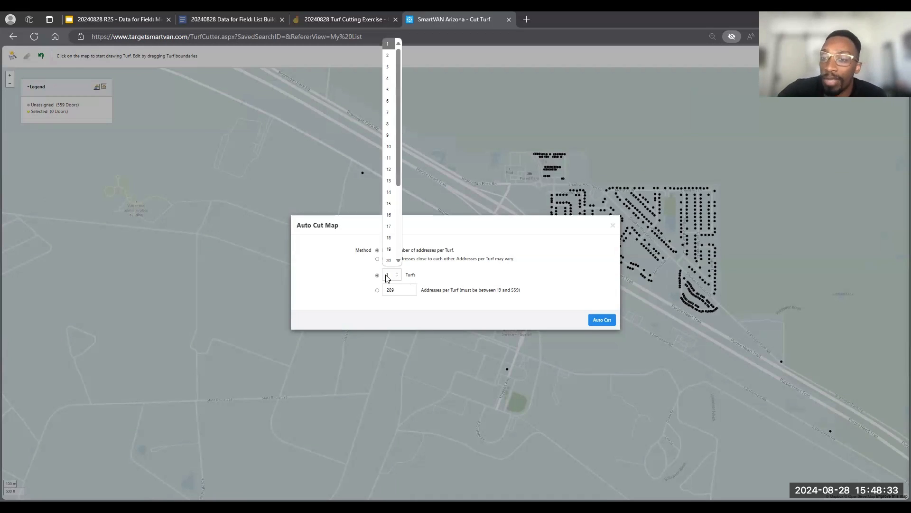
pyautogui.click(392, 148)
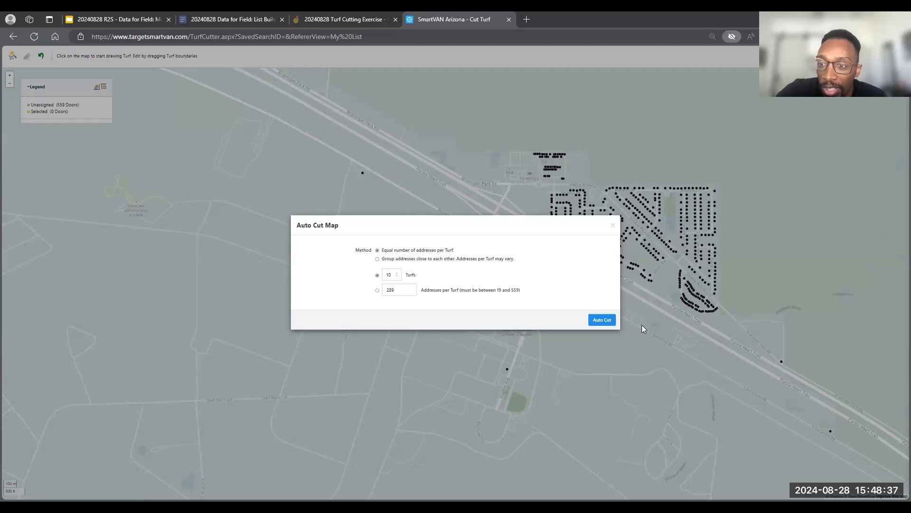
pyautogui.click(611, 321)
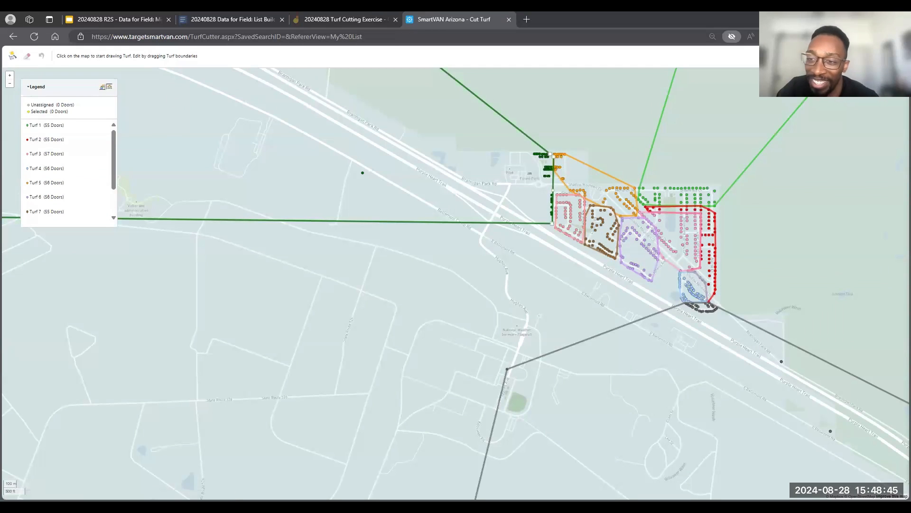
# - Examine how far the boundaries of the automatically cut turfs extend beyond the Bellemont neighborhood
pyautogui.moveTo(300, 129); pyautogui.dragTo(171, 17)
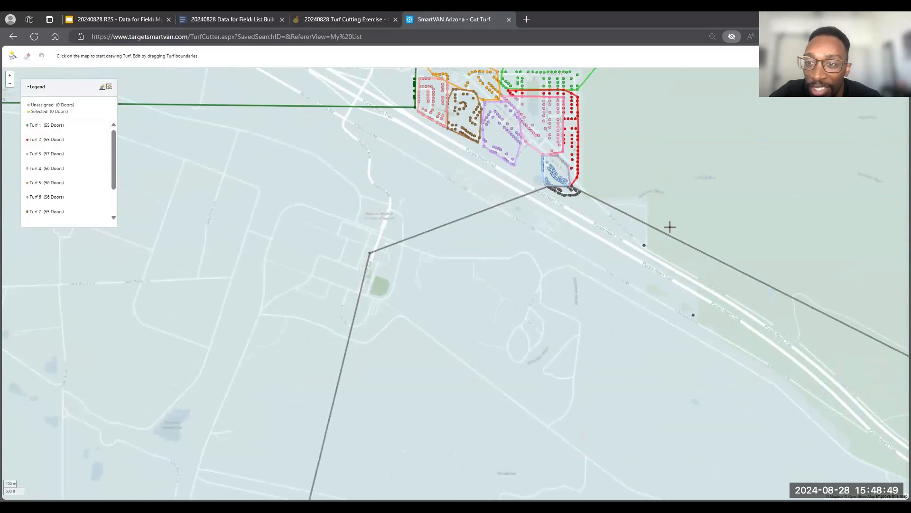
pyautogui.scroll(-2, 663, 242)
pyautogui.scroll(-4, 708, 244)
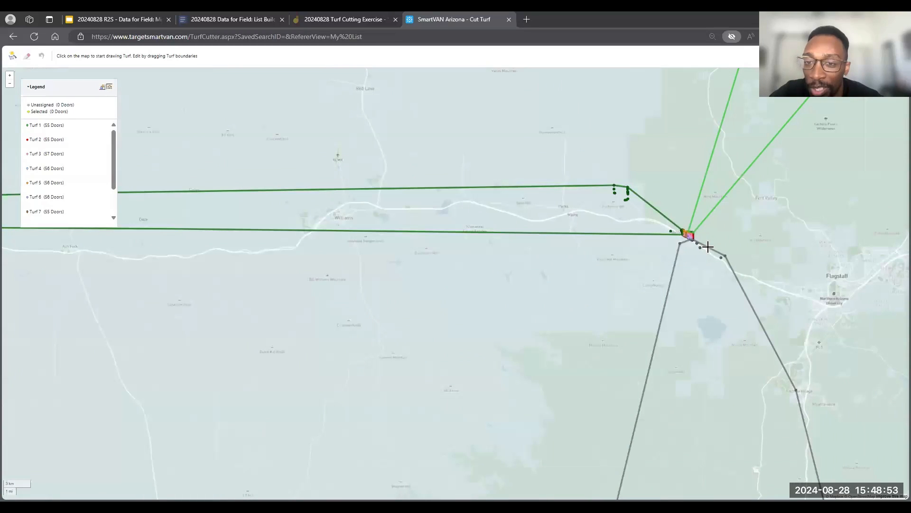
pyautogui.scroll(-2, 707, 247)
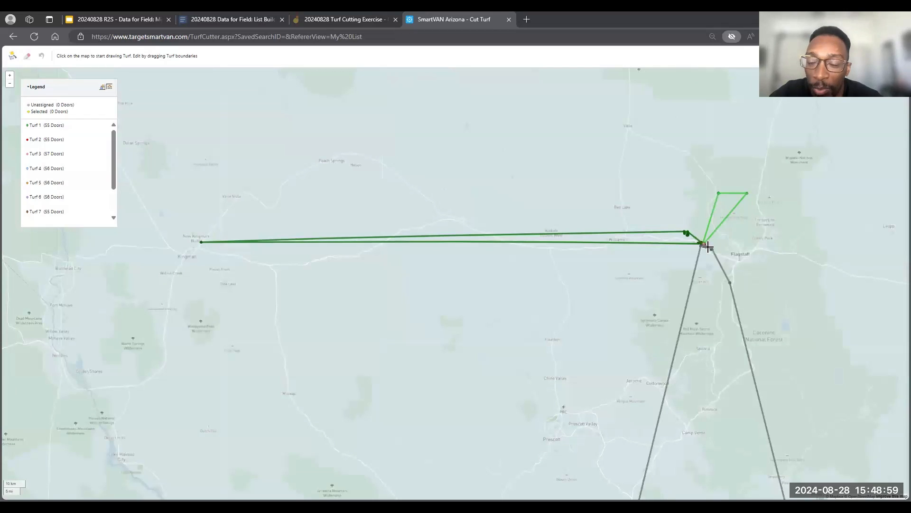
pyautogui.scroll(2, 708, 247)
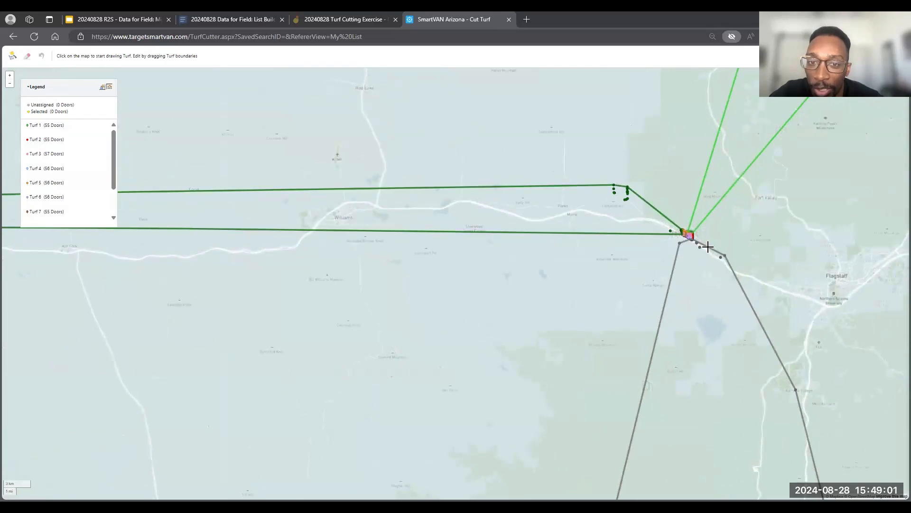
# - Delete Turf 9, Turf 10 and Turf 1, the automatically cut turfs that stretch far beyond the neighborhood
pyautogui.scroll(3, 708, 246)
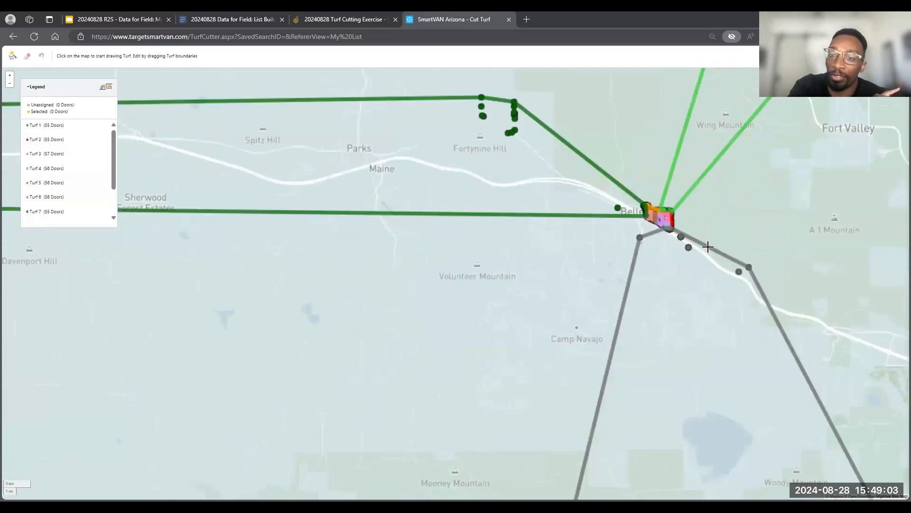
pyautogui.scroll(3, 707, 247)
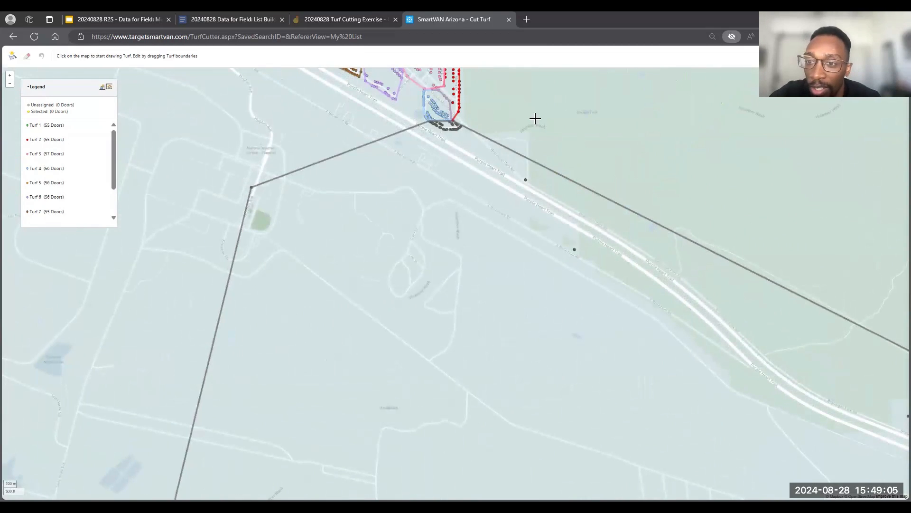
pyautogui.moveTo(547, 126); pyautogui.dragTo(515, 307)
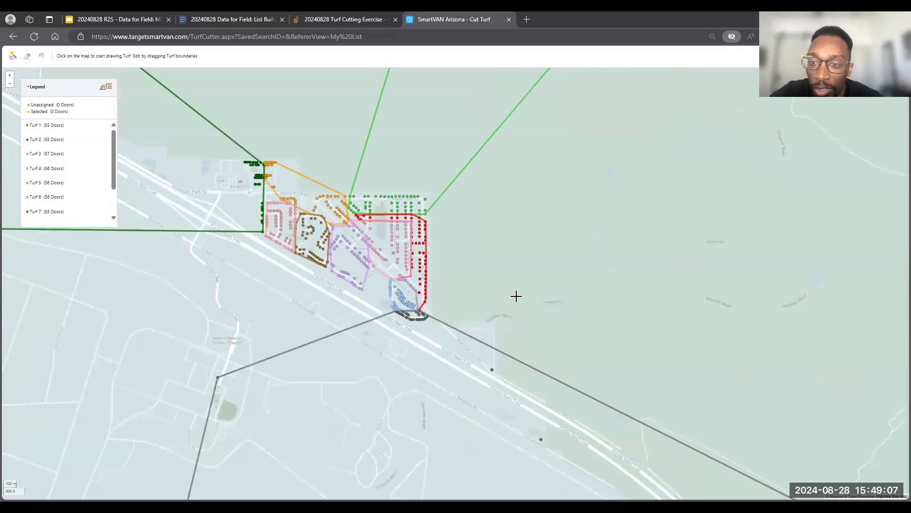
pyautogui.moveTo(517, 272); pyautogui.dragTo(524, 327)
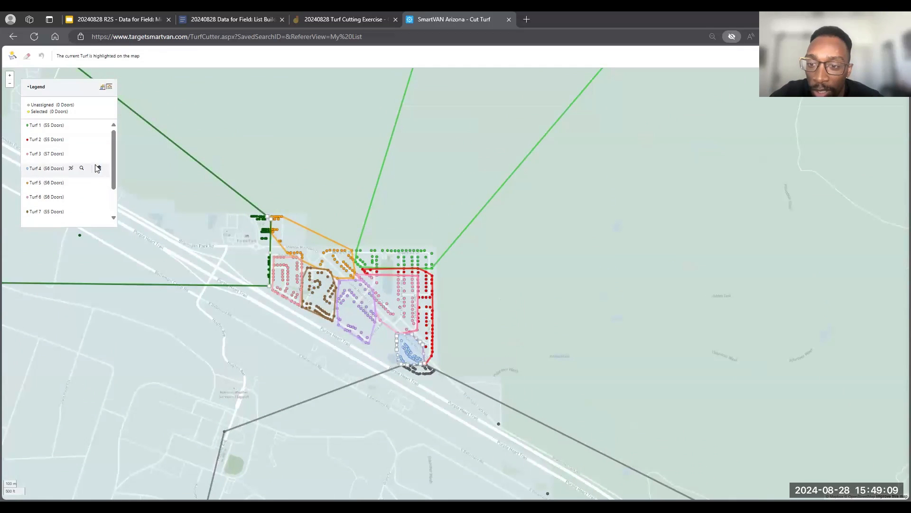
pyautogui.scroll(-3, 71, 199)
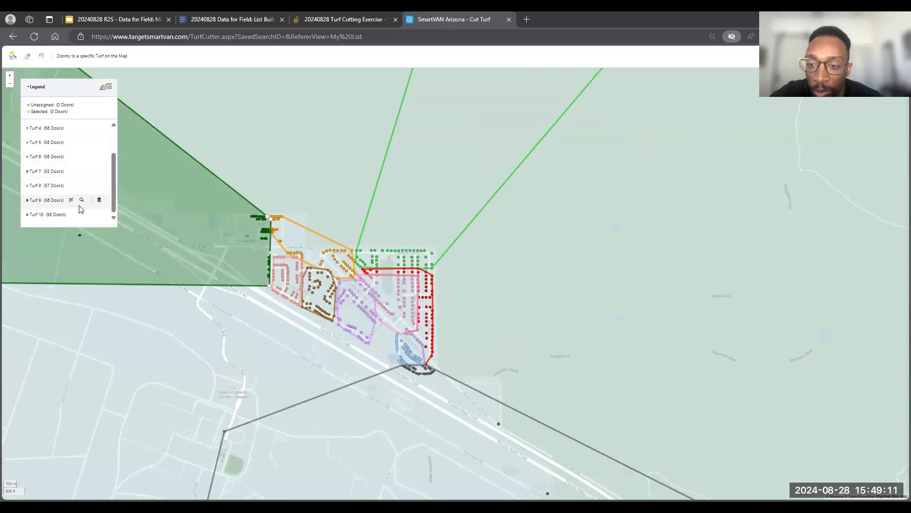
pyautogui.click(100, 201)
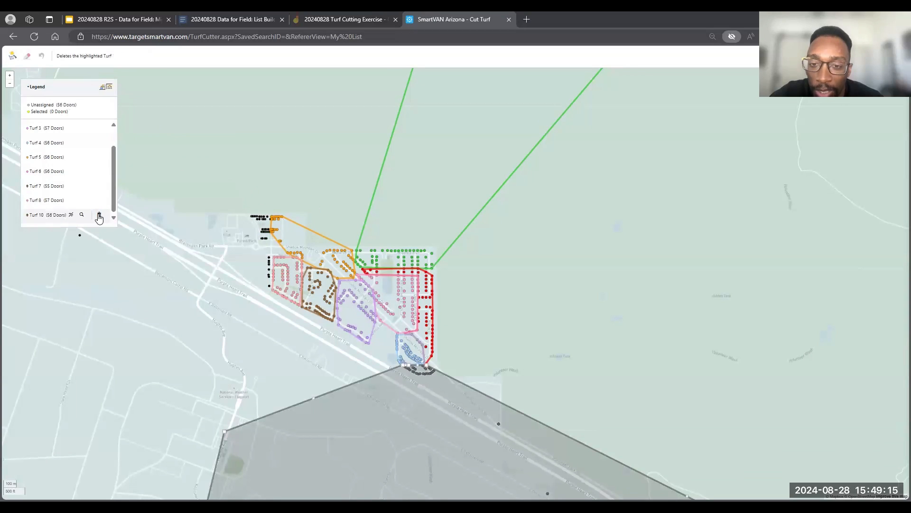
pyautogui.click(99, 217)
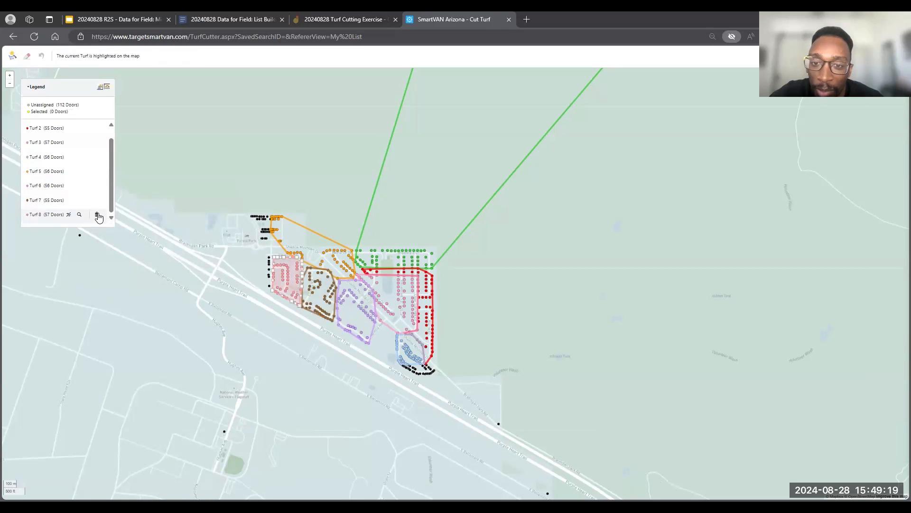
pyautogui.scroll(1, 82, 151)
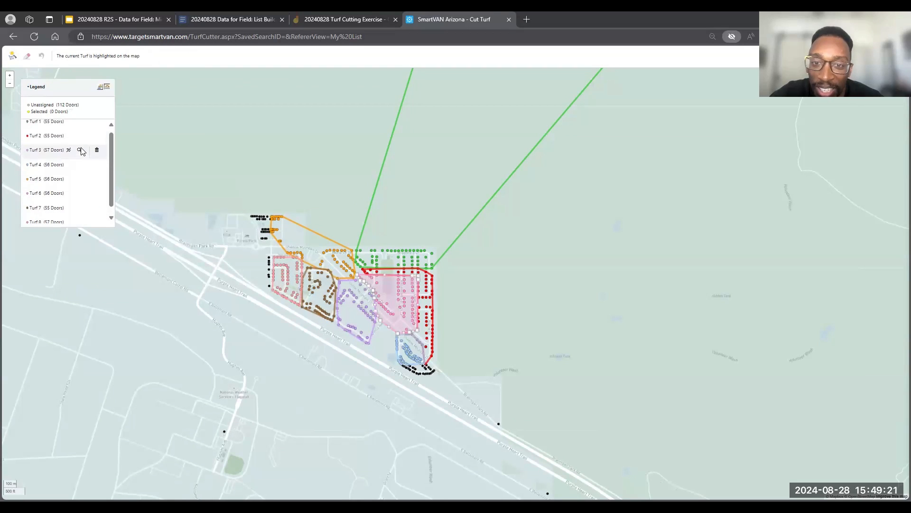
pyautogui.scroll(1, 90, 140)
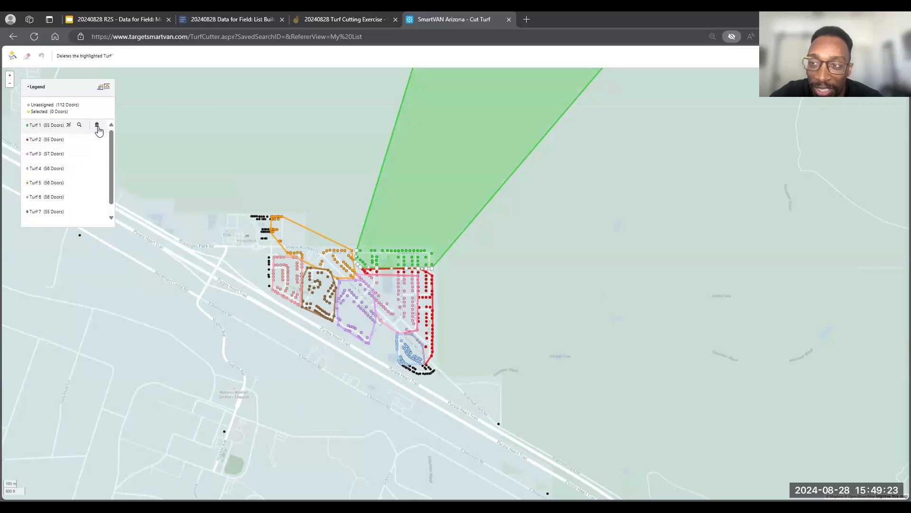
pyautogui.click(97, 127)
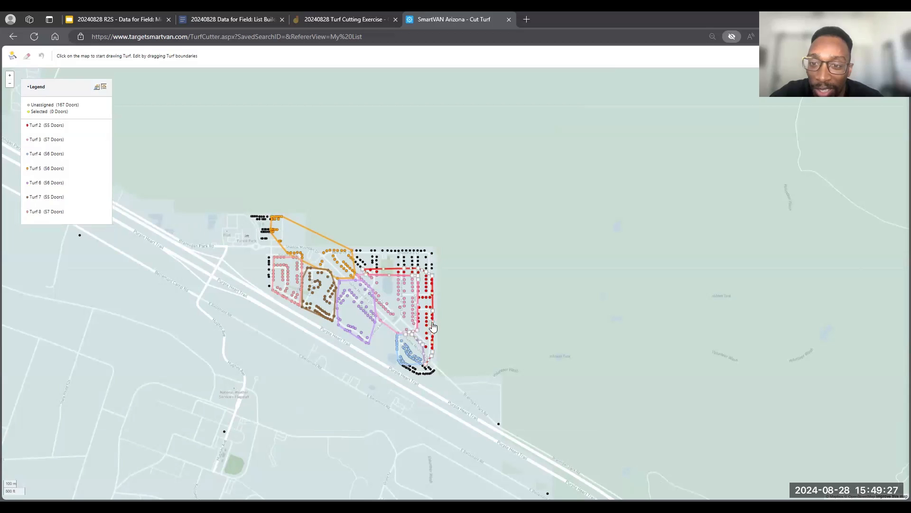
# - Reshape Turf 2 by adjusting its western tip and extending its boundary around the unassigned doors in the neighborhood's northeast corner
pyautogui.moveTo(368, 272); pyautogui.dragTo(436, 270)
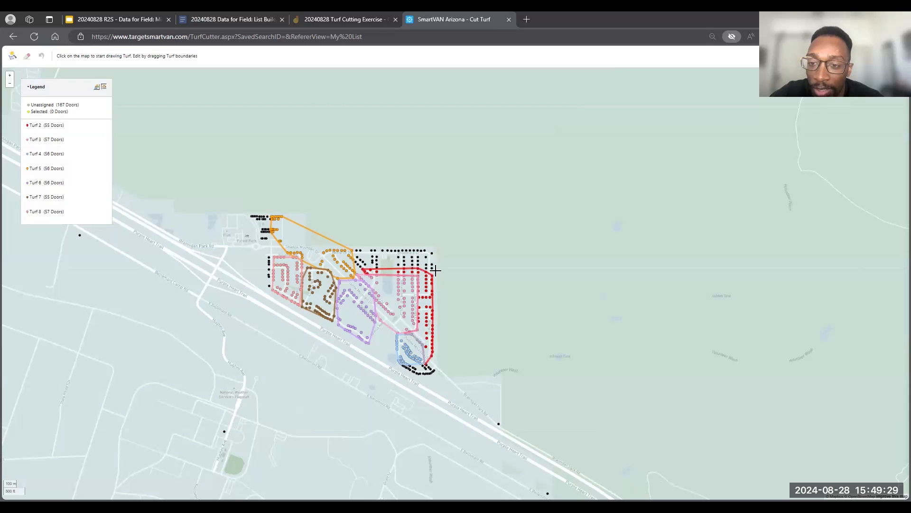
pyautogui.scroll(5, 501, 318)
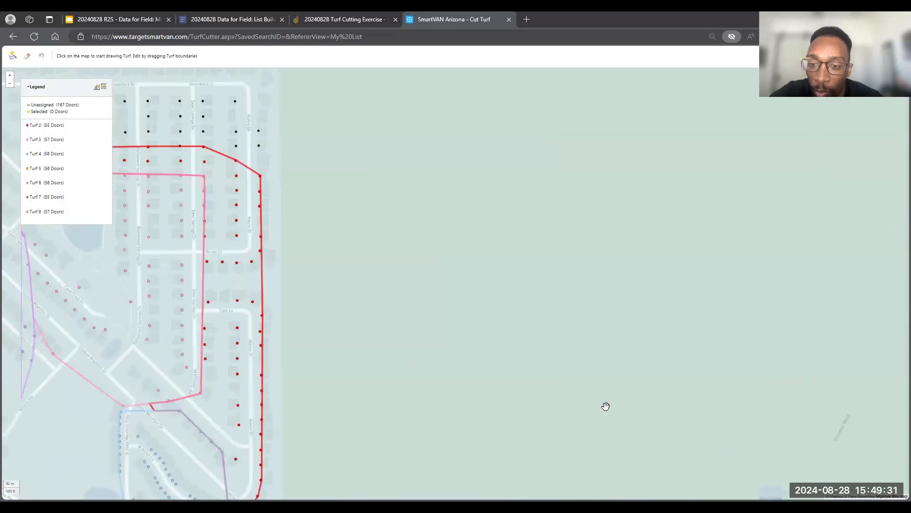
pyautogui.moveTo(639, 363); pyautogui.dragTo(601, 327)
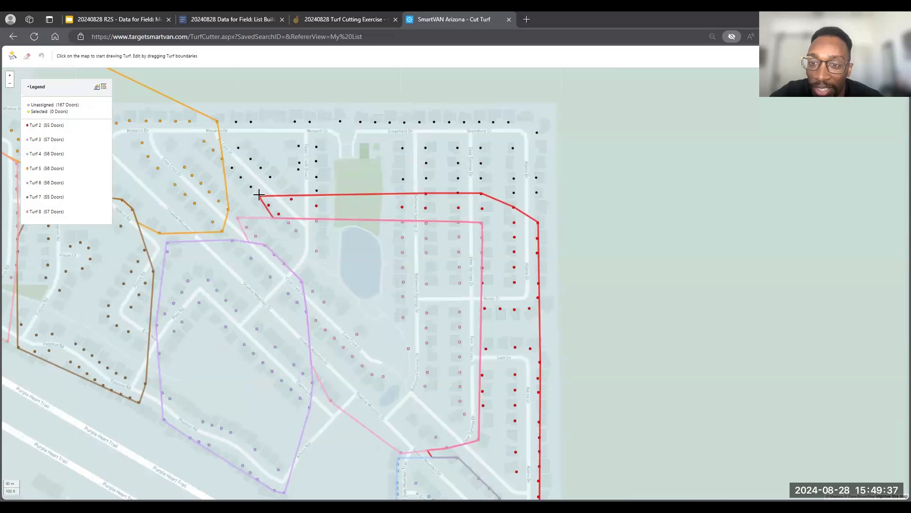
pyautogui.moveTo(262, 204)
pyautogui.mouseDown()
pyautogui.moveTo(401, 203)
pyautogui.moveTo(363, 182)
pyautogui.moveTo(265, 203)
pyautogui.moveTo(372, 180)
pyautogui.moveTo(376, 164)
pyautogui.moveTo(261, 205)
pyautogui.moveTo(269, 212)
pyautogui.mouseUp()
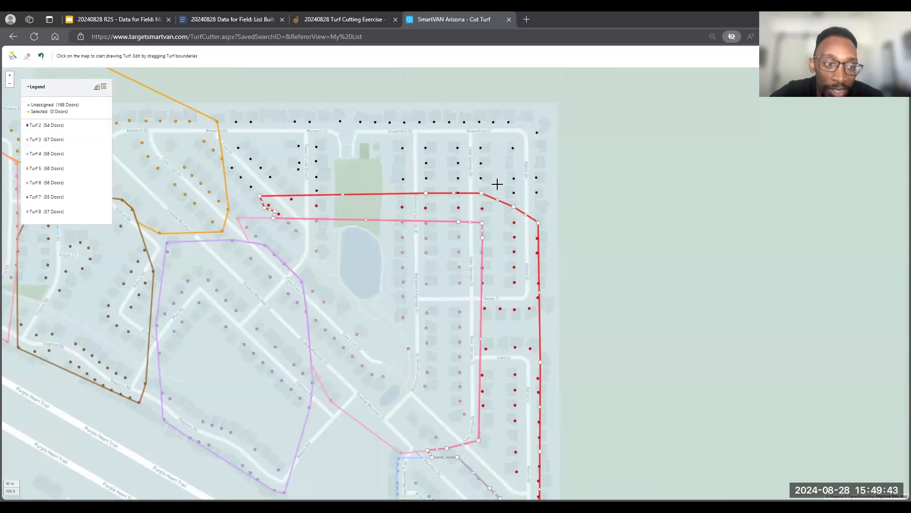
pyautogui.moveTo(500, 193); pyautogui.dragTo(549, 106)
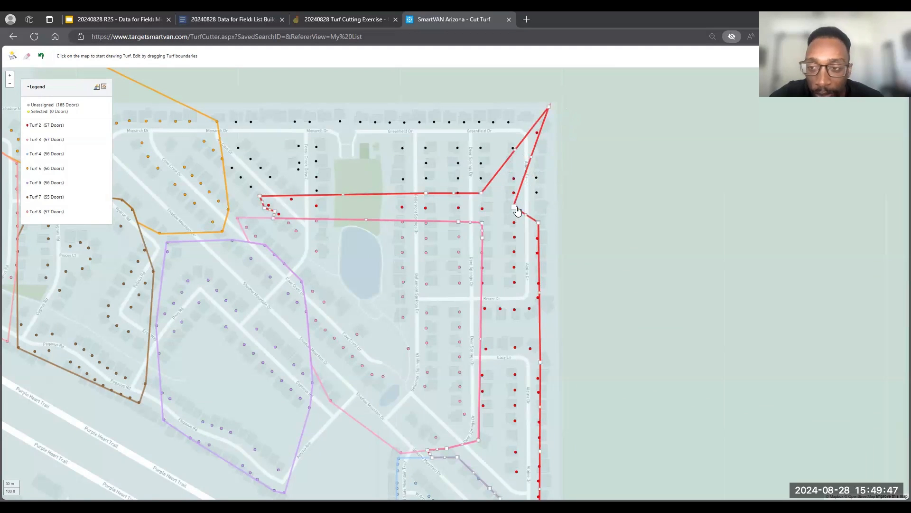
pyautogui.moveTo(518, 210); pyautogui.dragTo(568, 164)
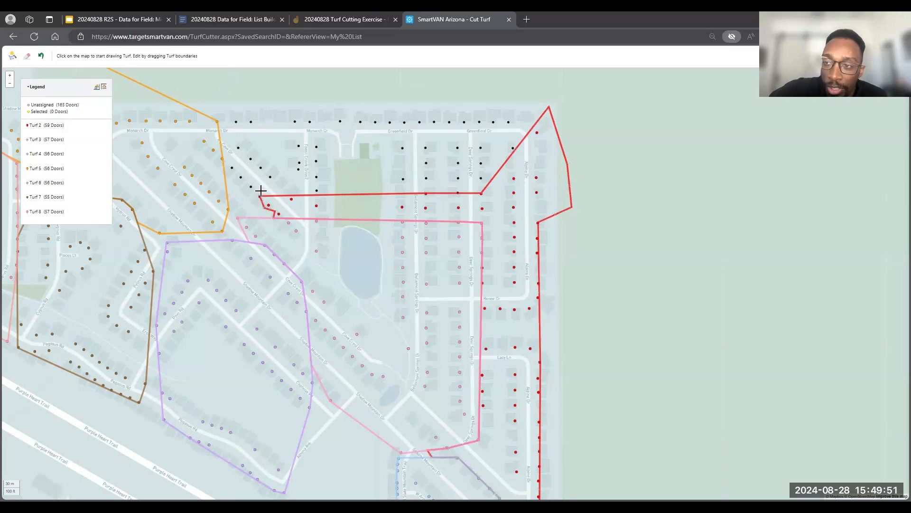
pyautogui.moveTo(482, 193); pyautogui.dragTo(422, 104)
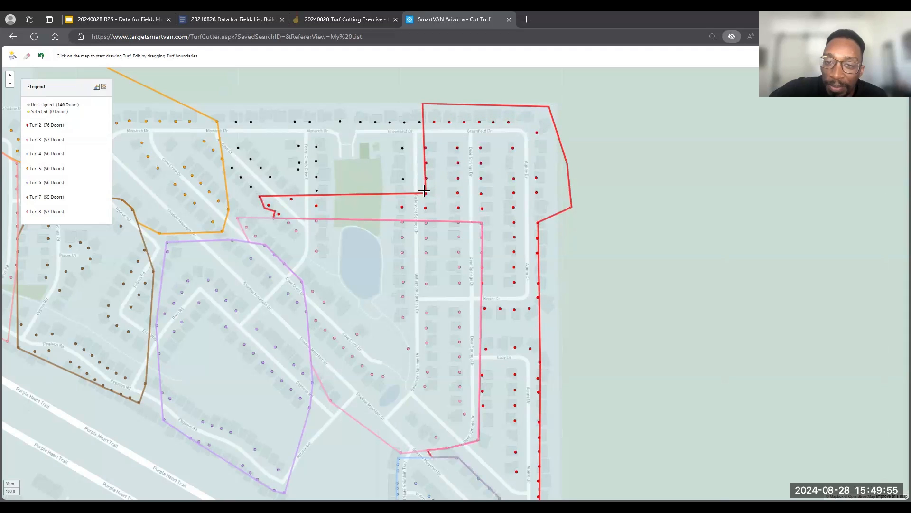
pyautogui.moveTo(422, 182)
pyautogui.mouseDown()
pyautogui.moveTo(420, 146)
pyautogui.moveTo(409, 204)
pyautogui.moveTo(418, 195)
pyautogui.mouseUp()
# - Examine how the remaining turf boundaries follow the streets and where unassigned doors lie across the neighborhood
pyautogui.scroll(-2, 419, 198)
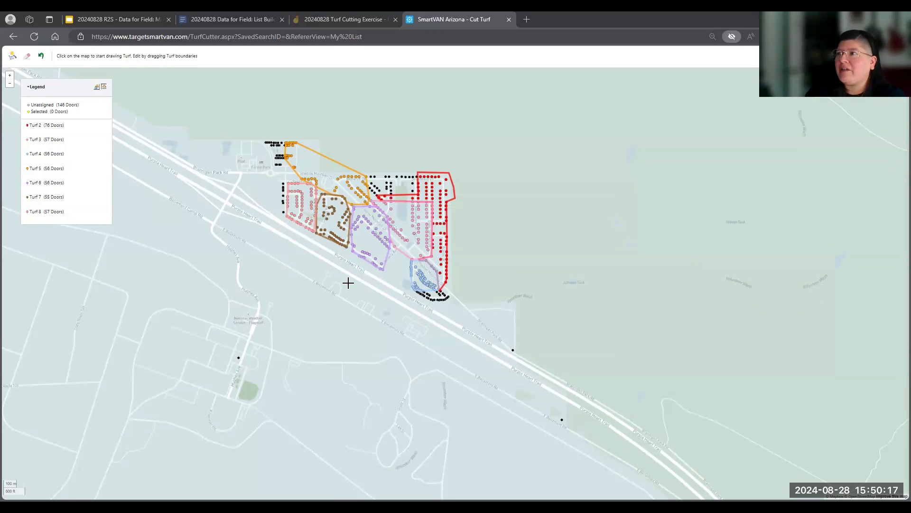
pyautogui.scroll(3, 348, 282)
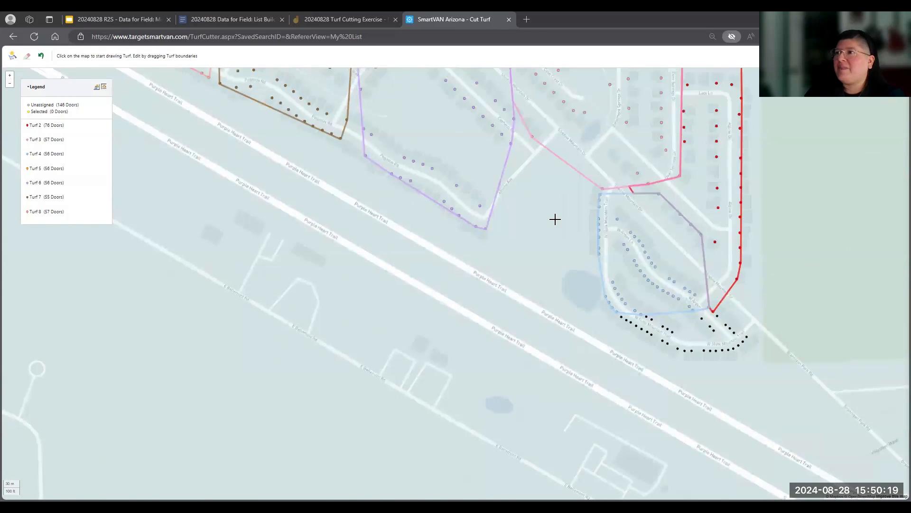
pyautogui.moveTo(555, 219); pyautogui.dragTo(318, 470)
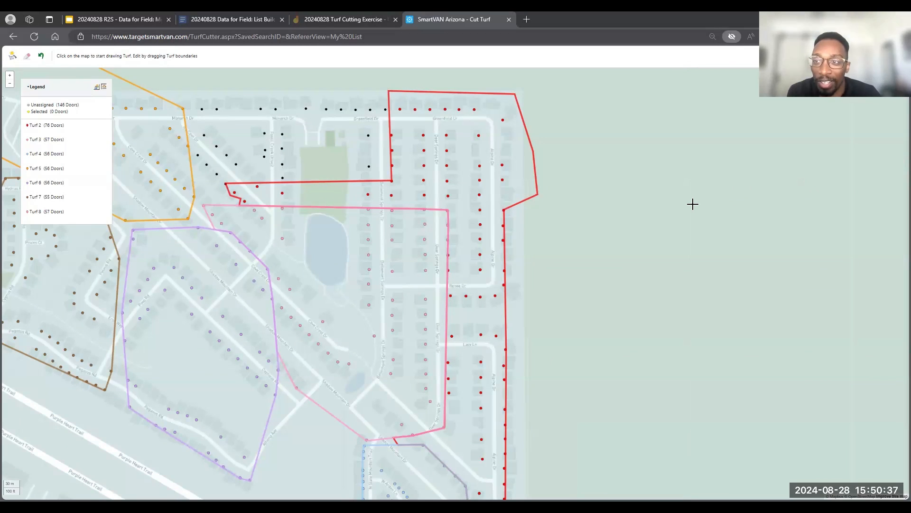
pyautogui.scroll(-2, 692, 203)
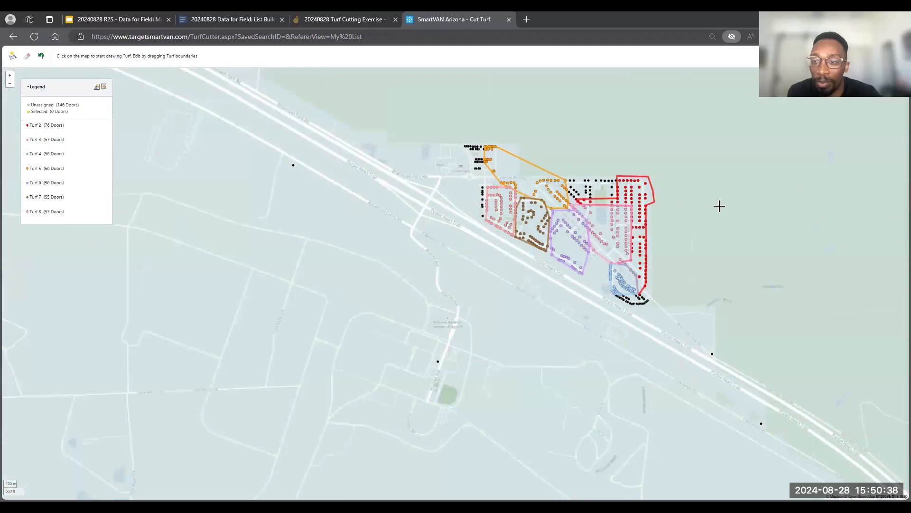
pyautogui.moveTo(719, 205); pyautogui.dragTo(523, 257)
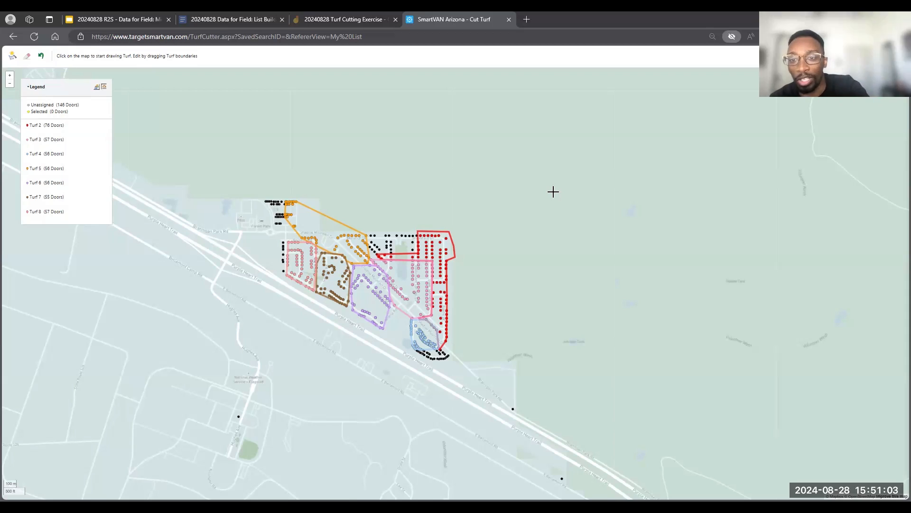
pyautogui.scroll(3, 554, 191)
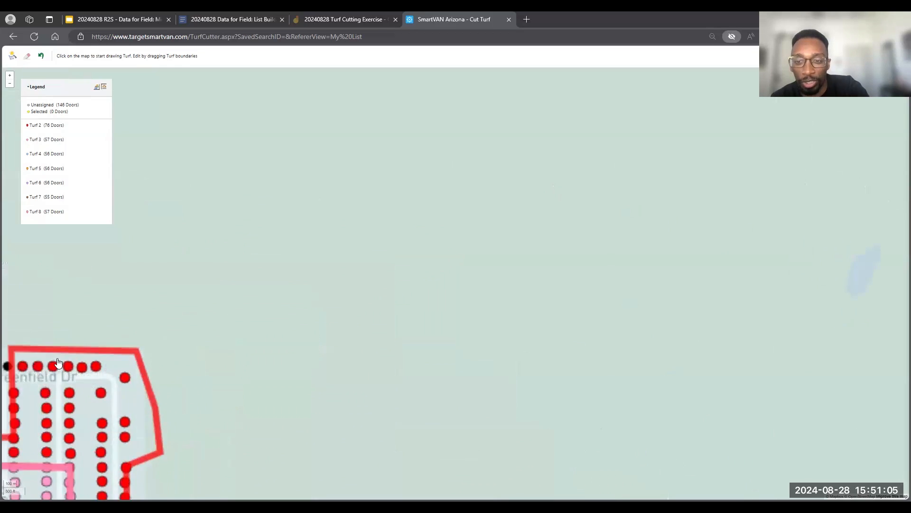
pyautogui.moveTo(297, 393); pyautogui.dragTo(901, 203)
pyautogui.moveTo(398, 187); pyautogui.dragTo(401, 246)
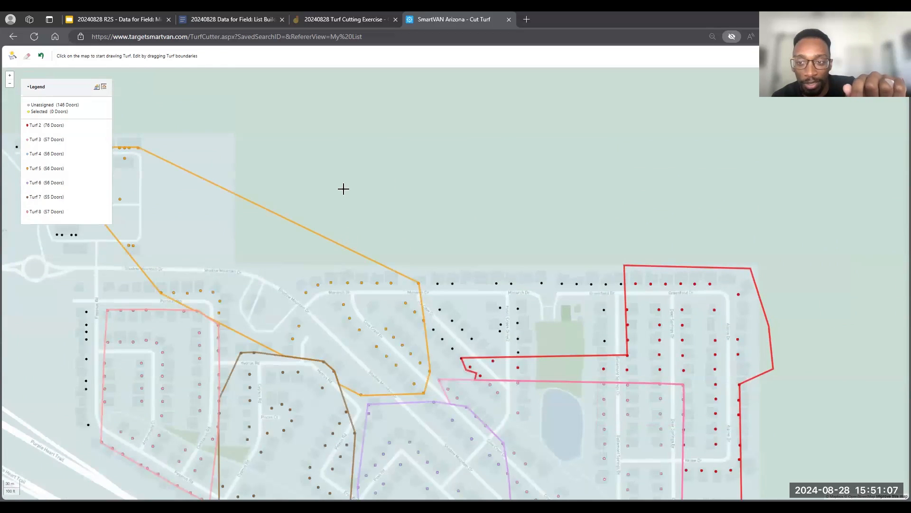
pyautogui.moveTo(343, 188); pyautogui.dragTo(460, 201)
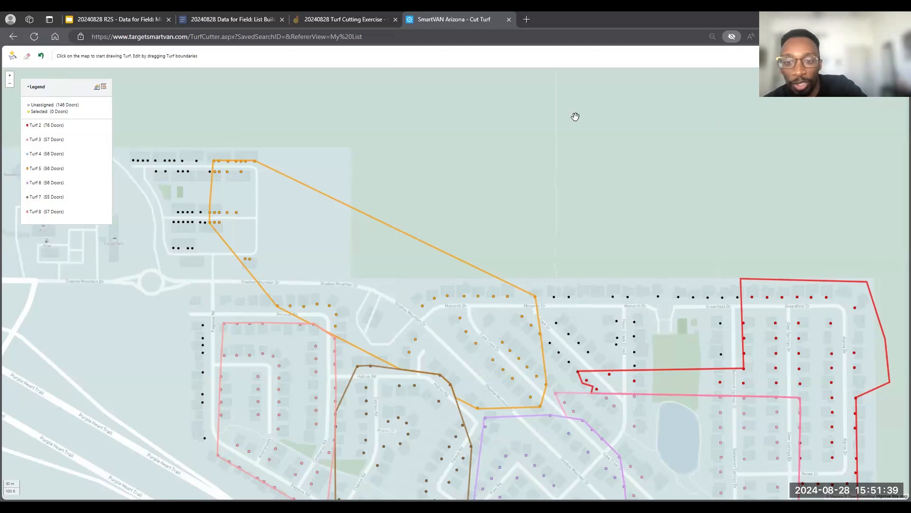
pyautogui.moveTo(575, 117); pyautogui.dragTo(589, 47)
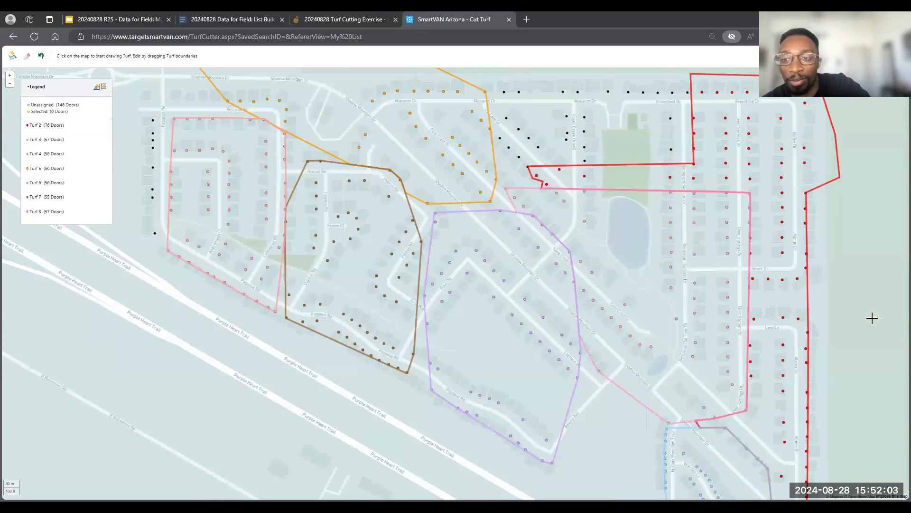
pyautogui.moveTo(863, 397); pyautogui.dragTo(806, 248)
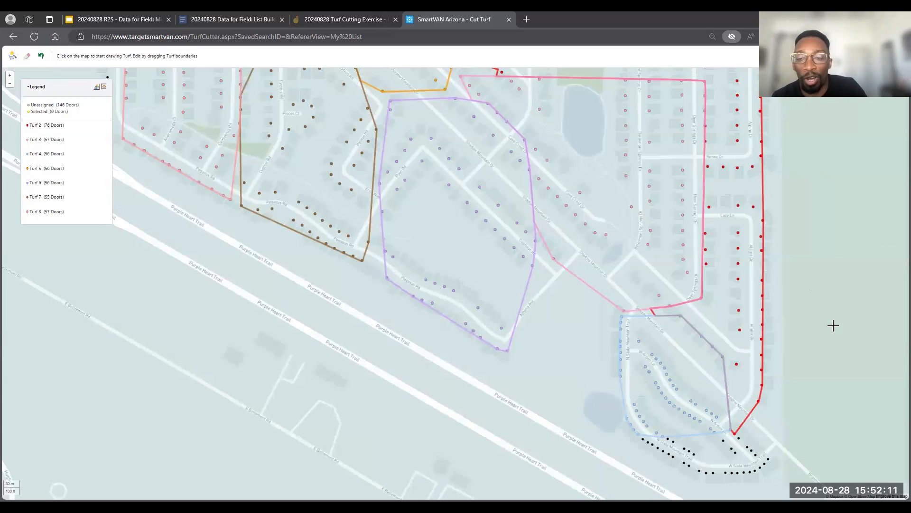
pyautogui.moveTo(810, 217); pyautogui.dragTo(832, 307)
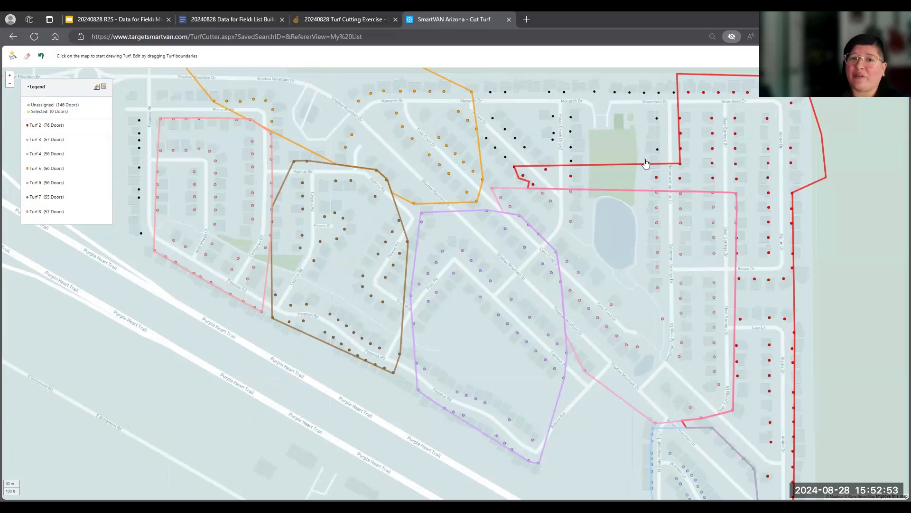
pyautogui.click(644, 184)
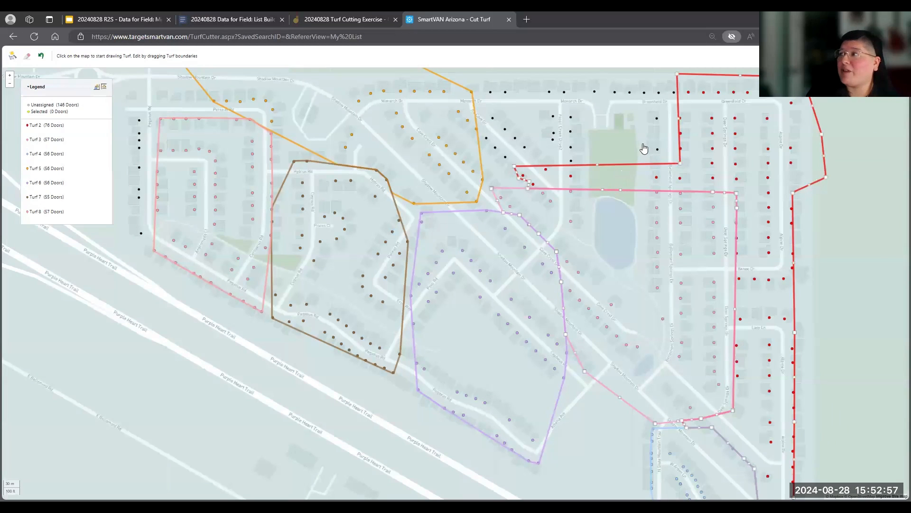
pyautogui.click(722, 143)
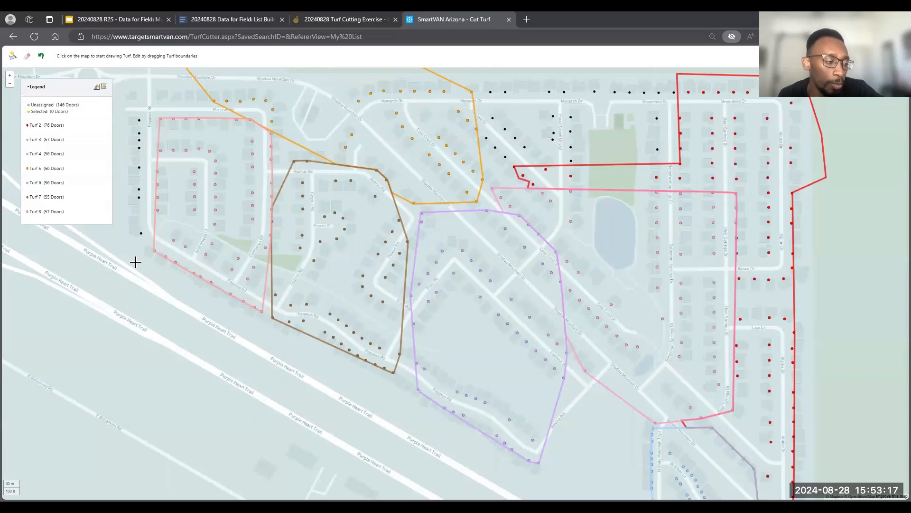
pyautogui.click(321, 323)
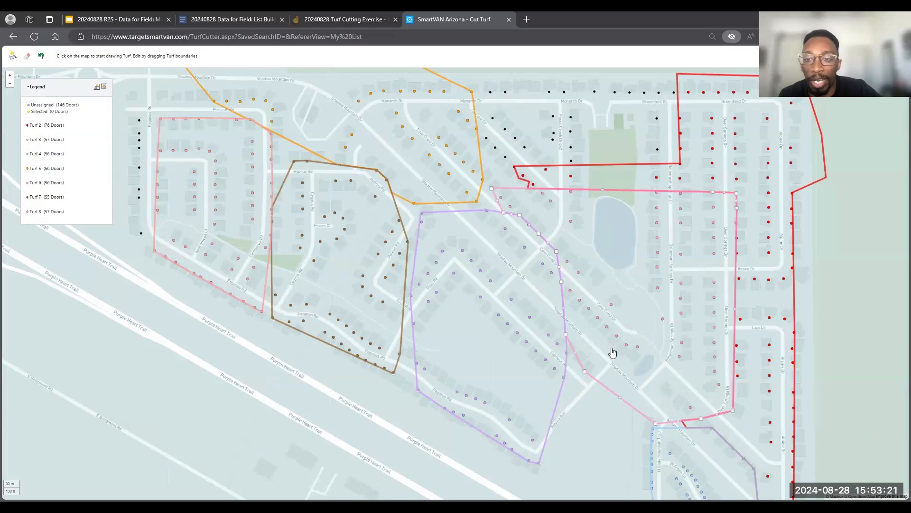
pyautogui.scroll(-3, 877, 407)
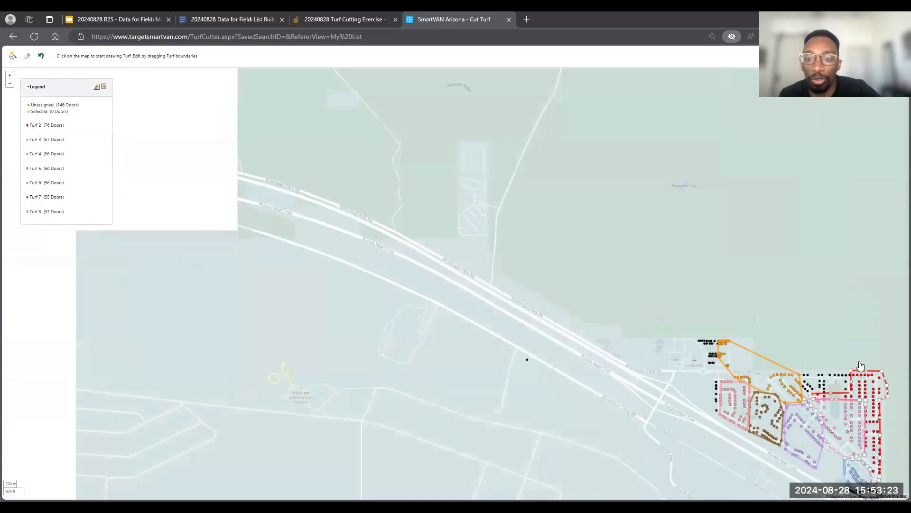
pyautogui.moveTo(376, 129); pyautogui.dragTo(420, 261)
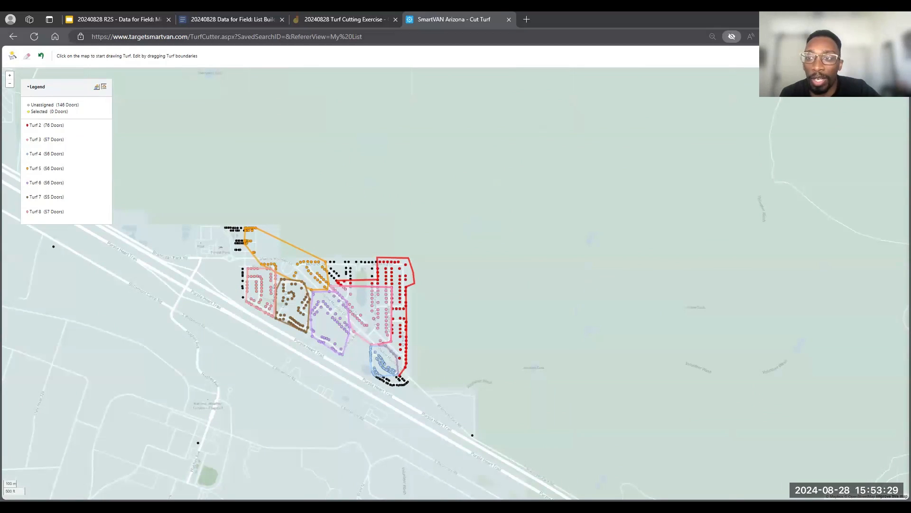
# - Switch the map to satellite imagery and inspect the neighborhood's houses and terrain beneath the turfs
pyautogui.click(881, 81)
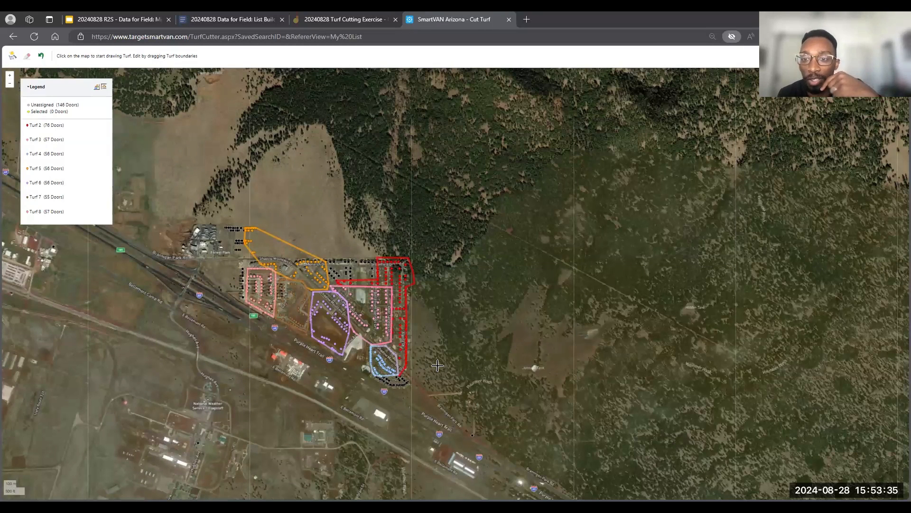
pyautogui.scroll(2, 437, 365)
pyautogui.moveTo(556, 327); pyautogui.dragTo(607, 350)
pyautogui.moveTo(597, 278); pyautogui.dragTo(685, 375)
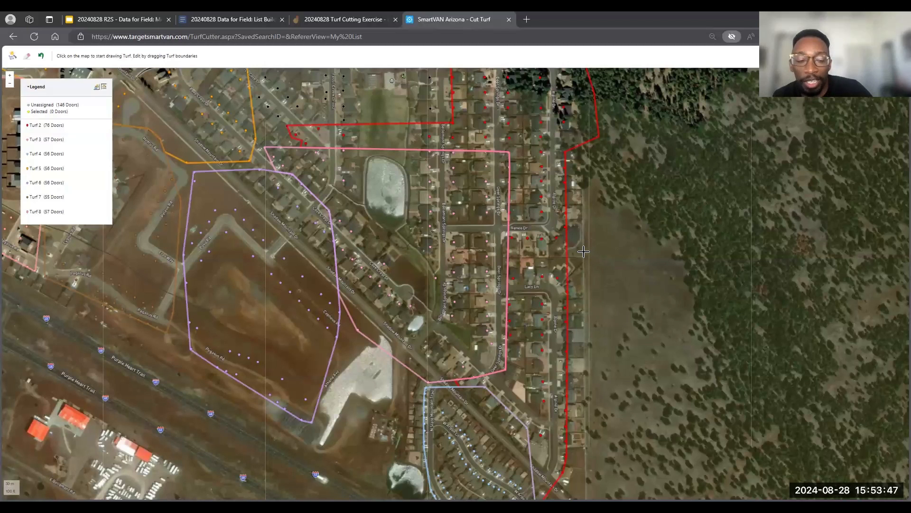
pyautogui.scroll(-2, 584, 252)
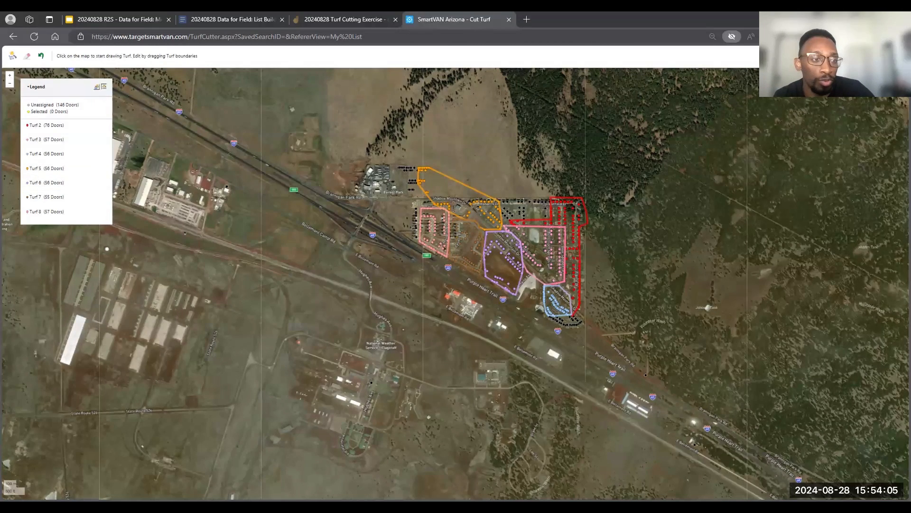
# - Exit the full-screen map and finish the turf cutting so the turfs and map region can be saved
pyautogui.click(899, 55)
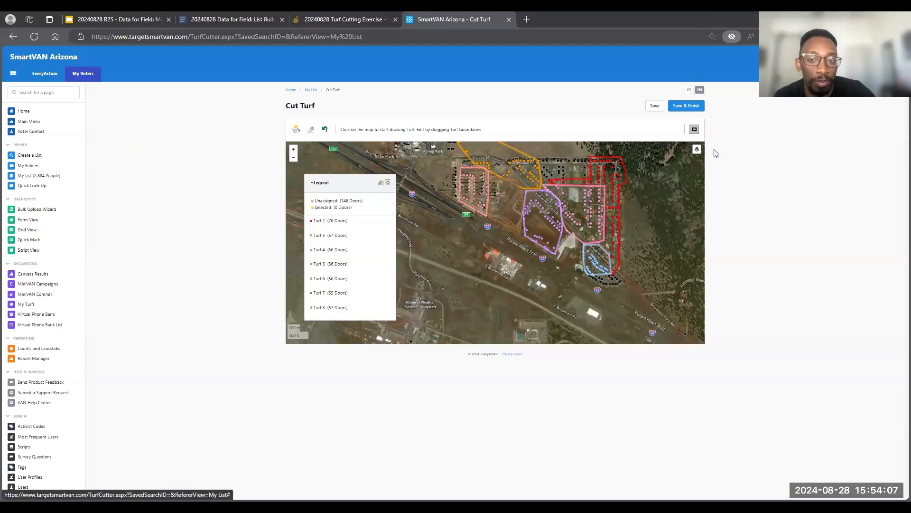
pyautogui.click(689, 107)
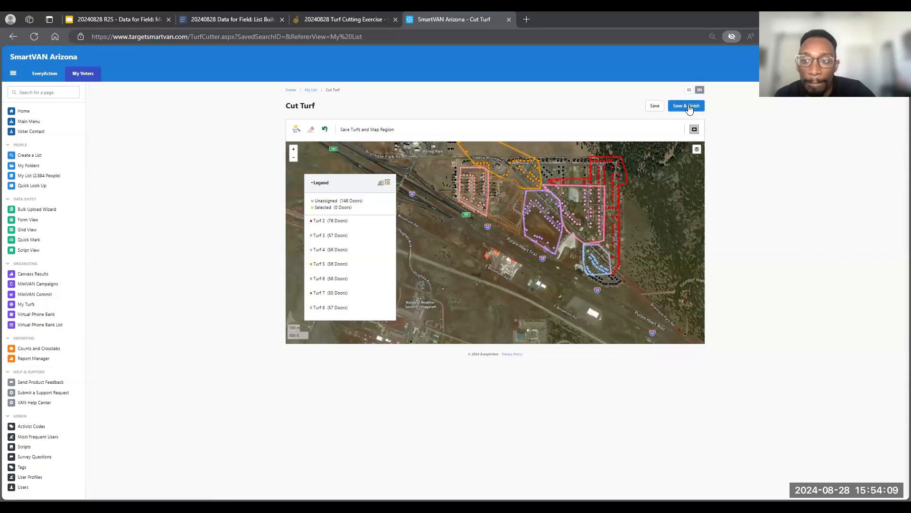
pyautogui.click(689, 106)
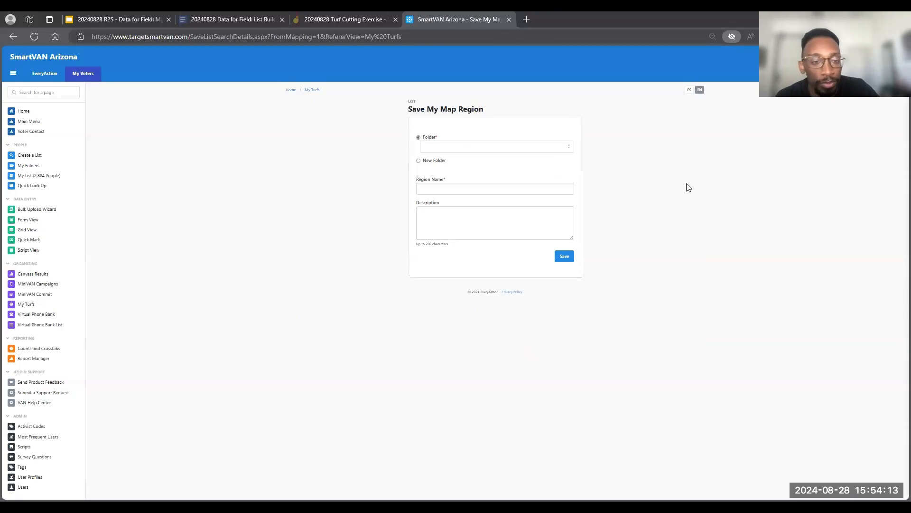
# - Choose TRAINING TEST FOLDER as the map region's folder and name the region Bellemont 08
pyautogui.click(570, 147)
pyautogui.click(570, 148)
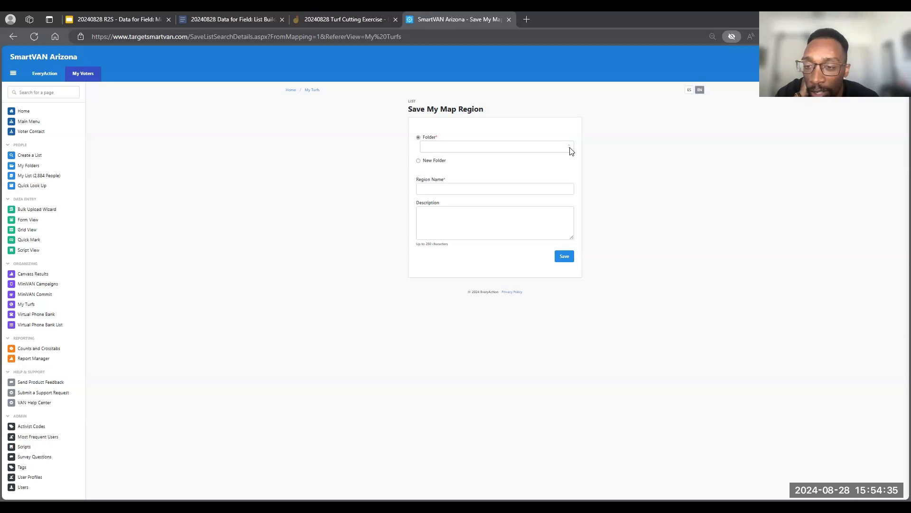
pyautogui.click(571, 150)
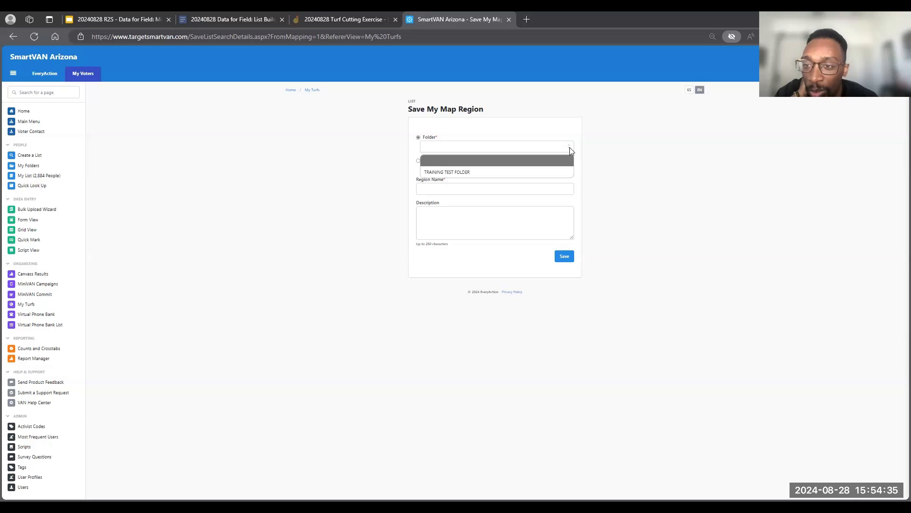
pyautogui.click(507, 173)
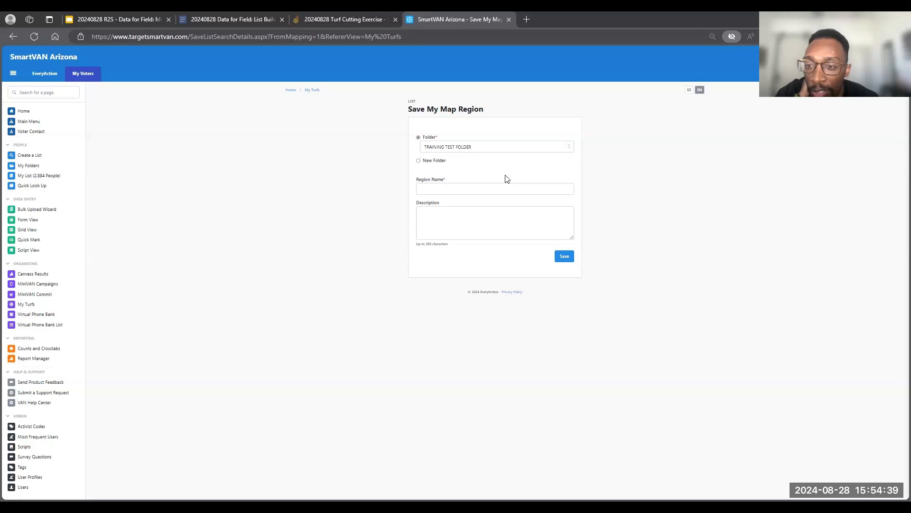
pyautogui.click(483, 190)
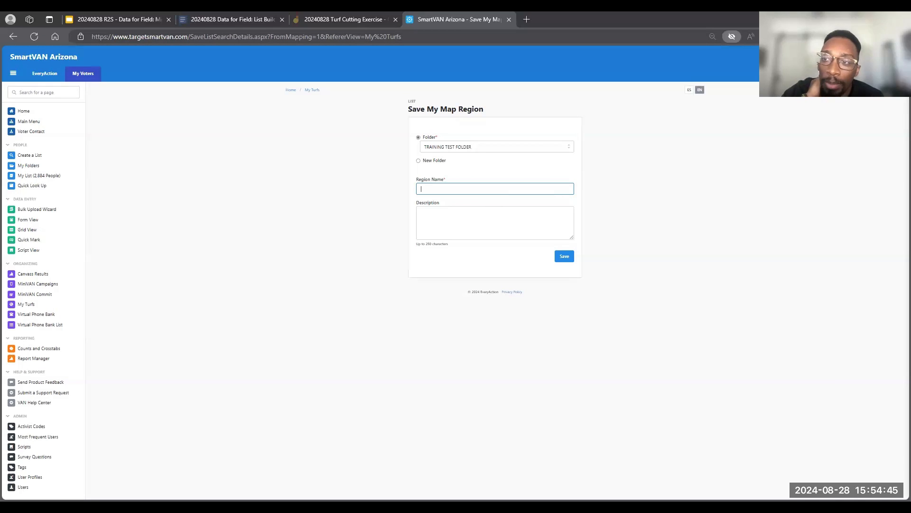
pyautogui.write('Bellemont 06')
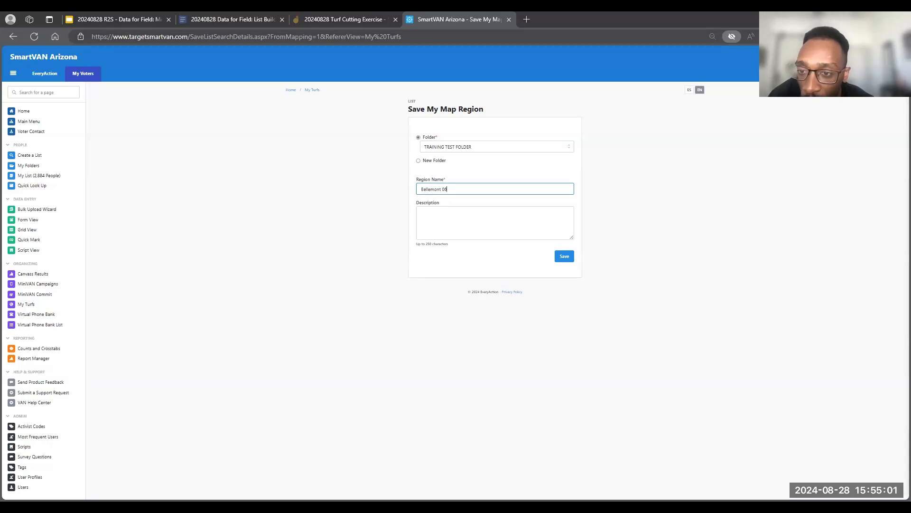
# - Begin the region's description with "Turfs of" and shorten the region name to Bellemont
pyautogui.click(432, 238)
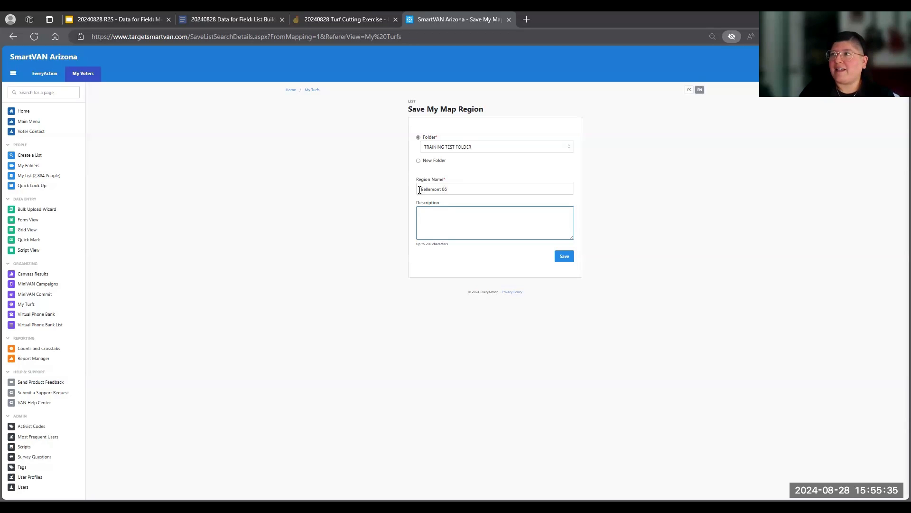
pyautogui.moveTo(420, 189); pyautogui.dragTo(441, 189)
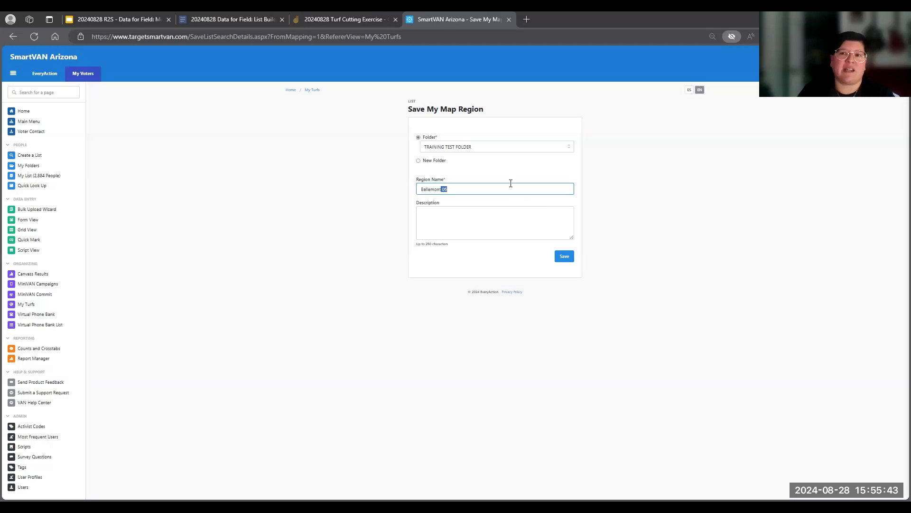
pyautogui.click(456, 189)
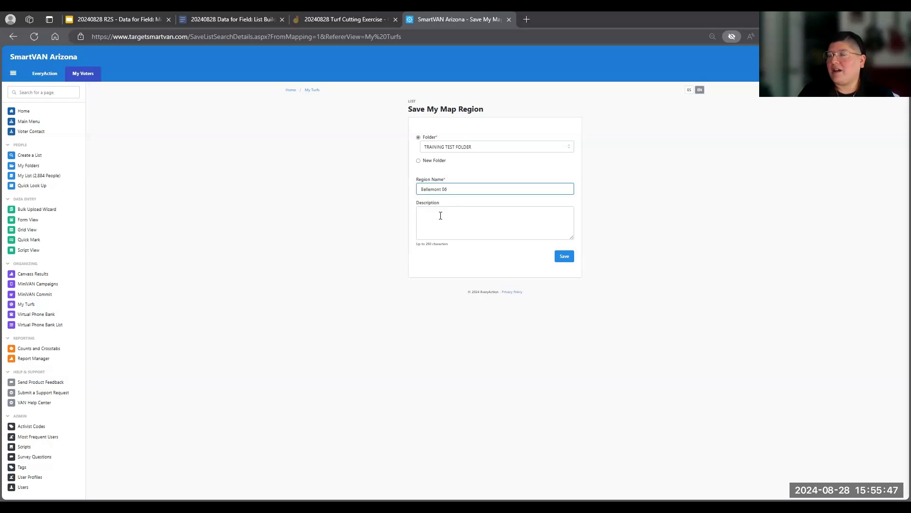
pyautogui.click(441, 215)
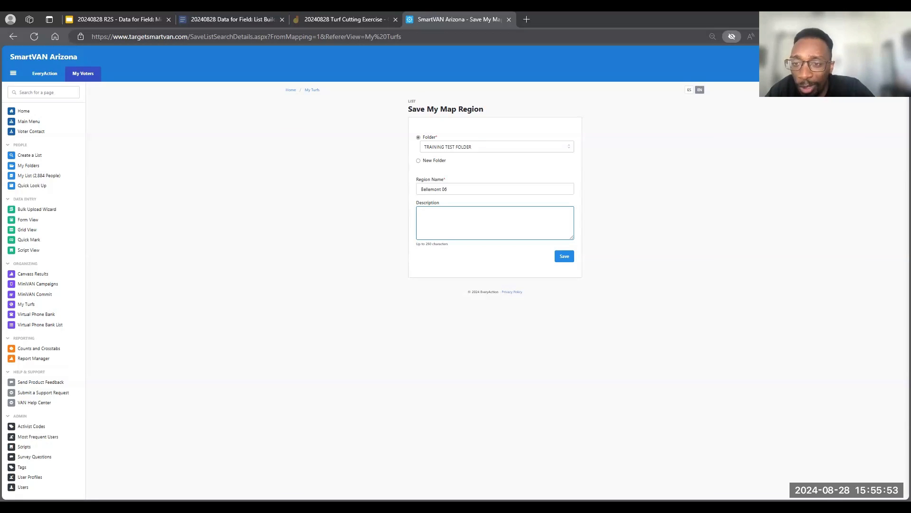
pyautogui.write('Tur')
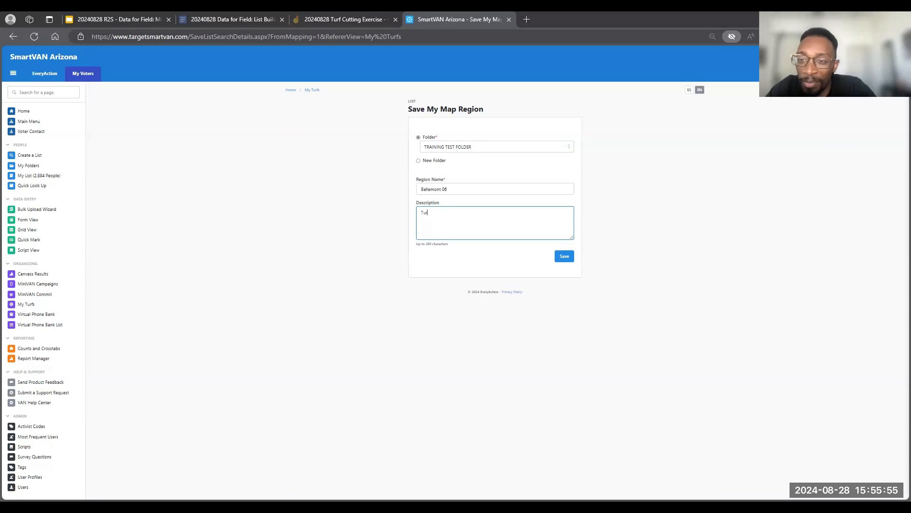
pyautogui.write('fs c')
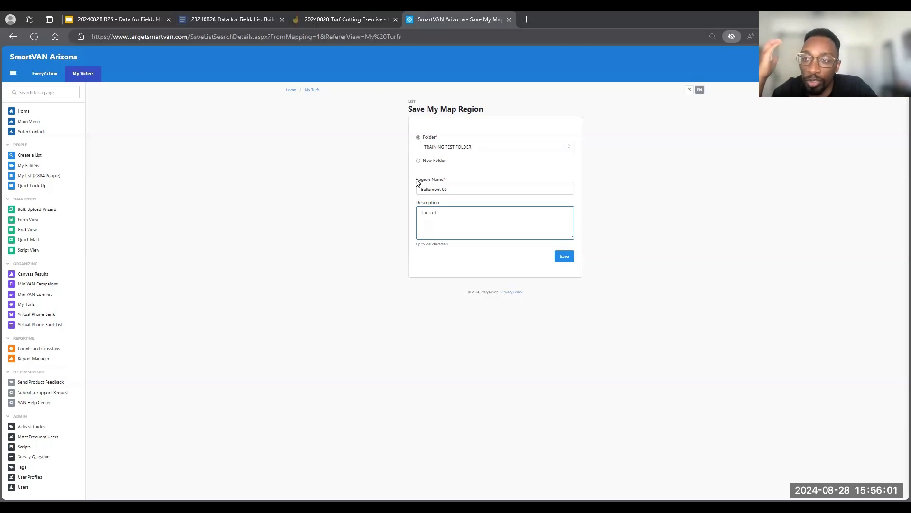
pyautogui.doubleClick(442, 189)
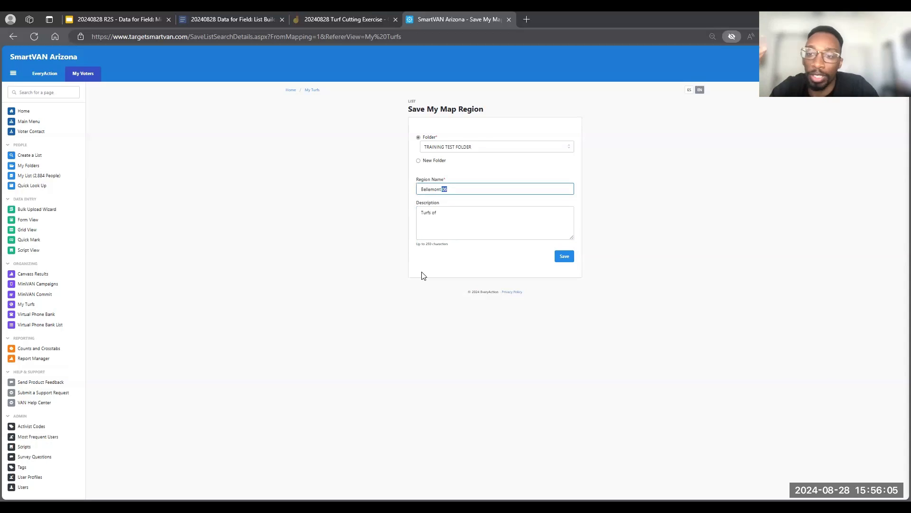
pyautogui.press('BackSpace')
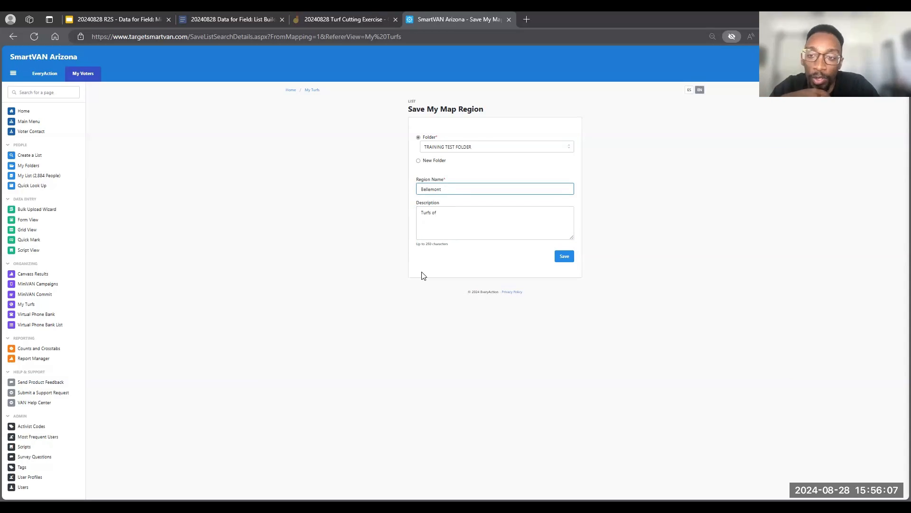
# - Complete the description as "Turfs of 50 doors within 2 miles of 86015 for weekend of action canvass 9/01/24" and save the region
pyautogui.click(456, 214)
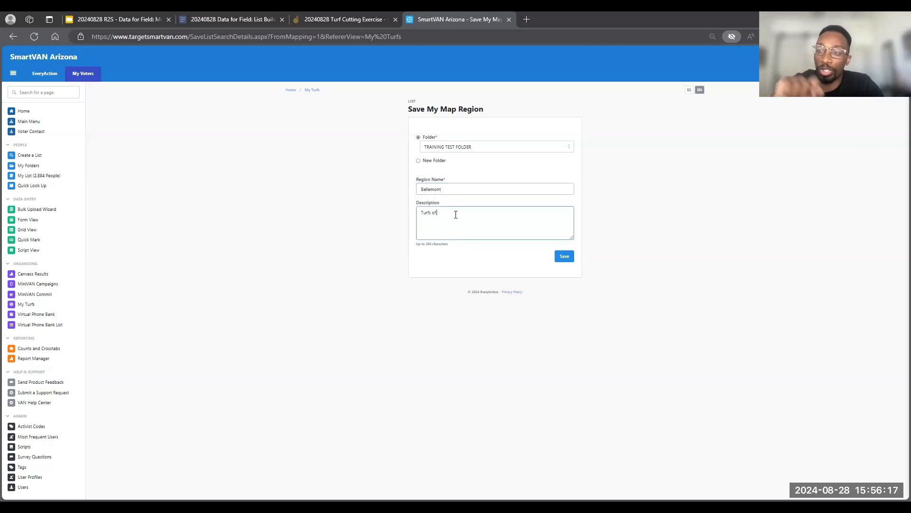
pyautogui.write('50 doors within 2 miles of 860')
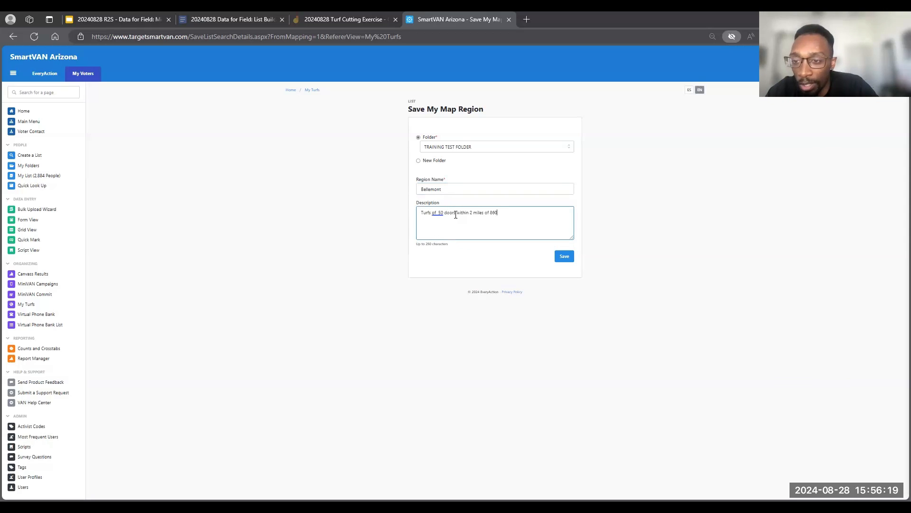
pyautogui.write('15 for w')
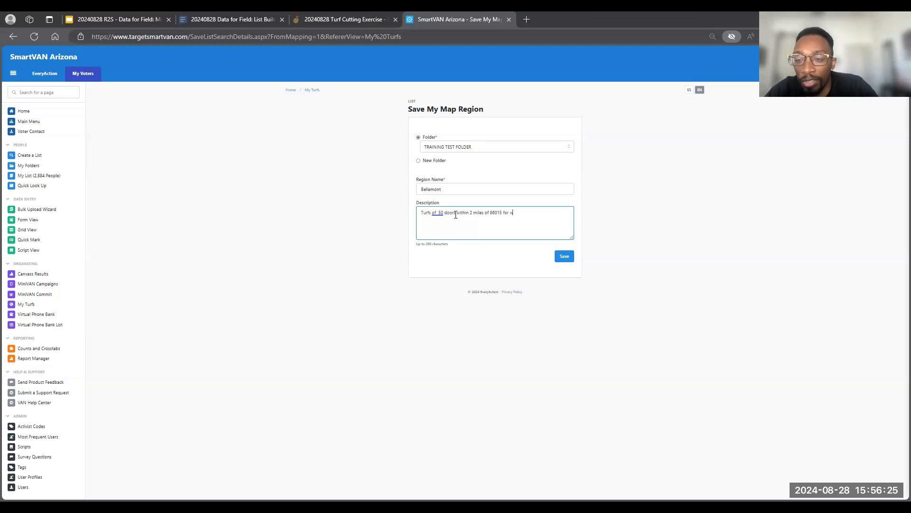
pyautogui.write('eekend of action canvass ')
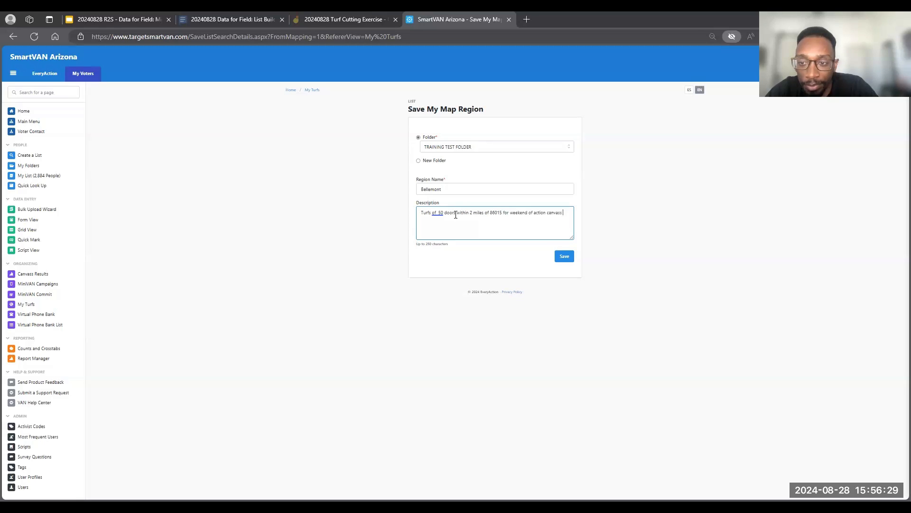
pyautogui.write('9/01')
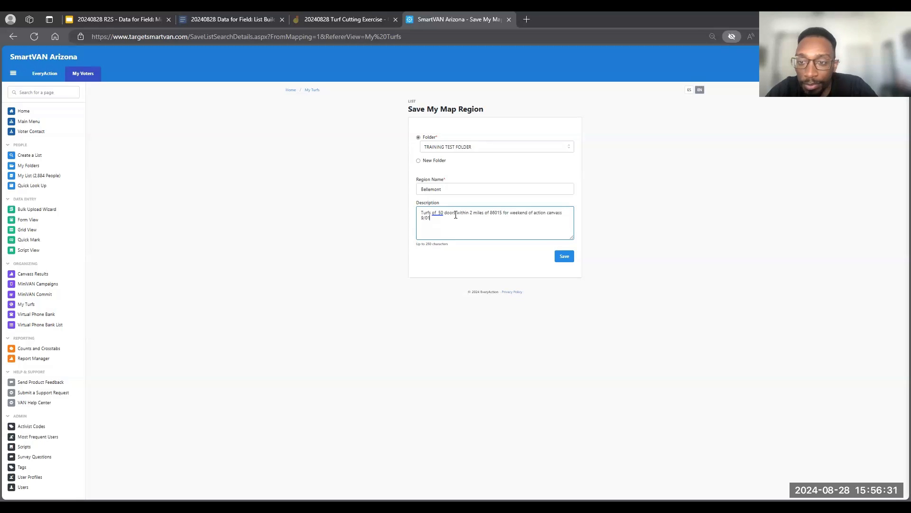
pyautogui.write('/2')
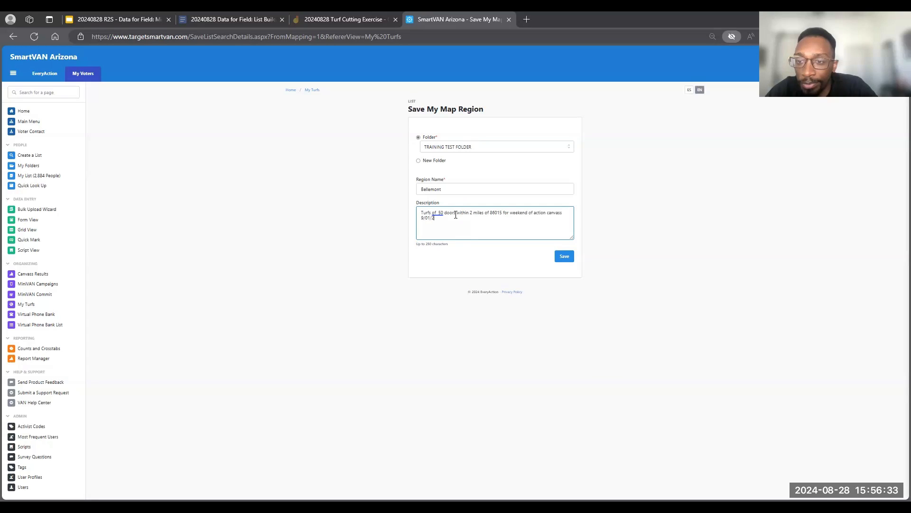
pyautogui.write('4')
pyautogui.click(564, 259)
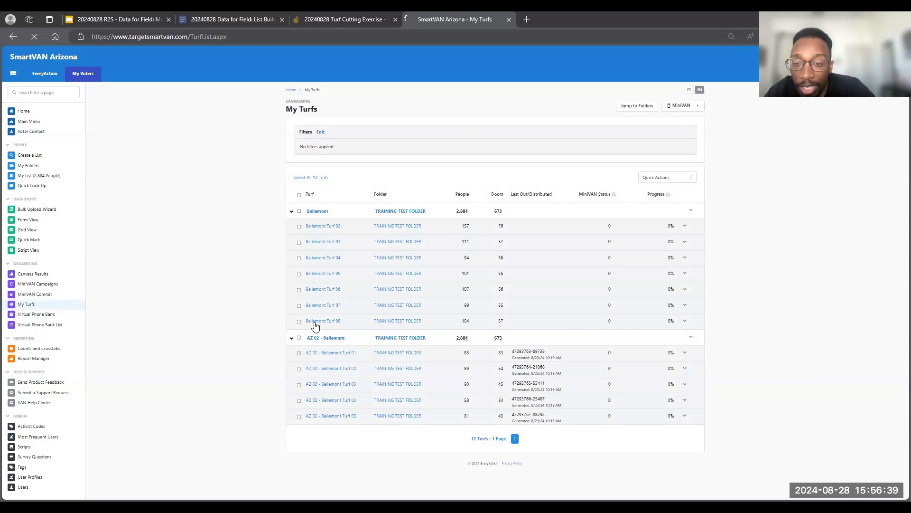
# - Collapse the AZ 02 - Bellemont region's turfs and dismiss the reminder about committing MiniVAN data
pyautogui.click(292, 338)
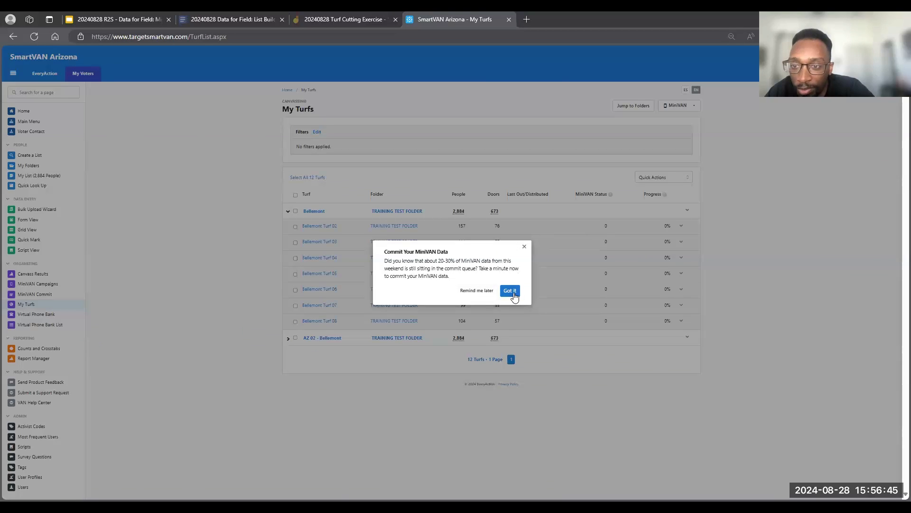
pyautogui.click(517, 295)
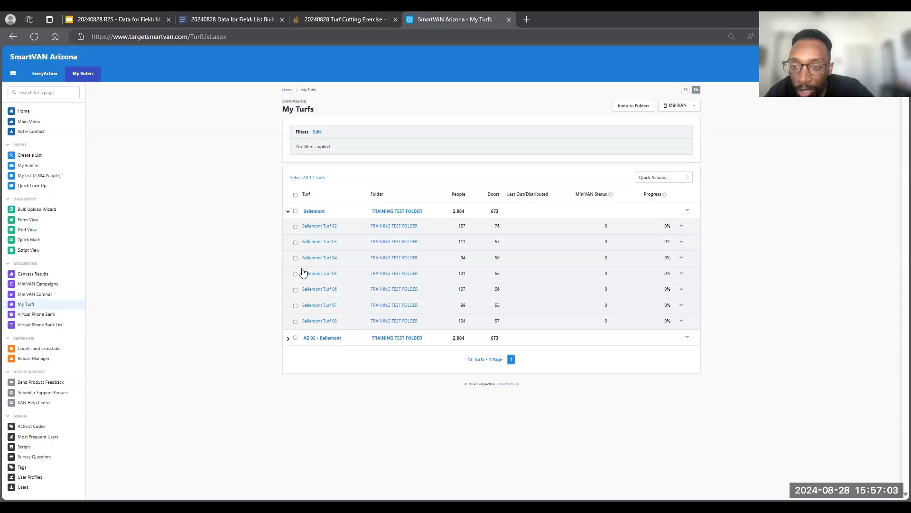
# - Review how to select the Bellemont region's turfs and which actions are offered for selected turfs, the whole region and Bellemont Turf 02
pyautogui.click(295, 211)
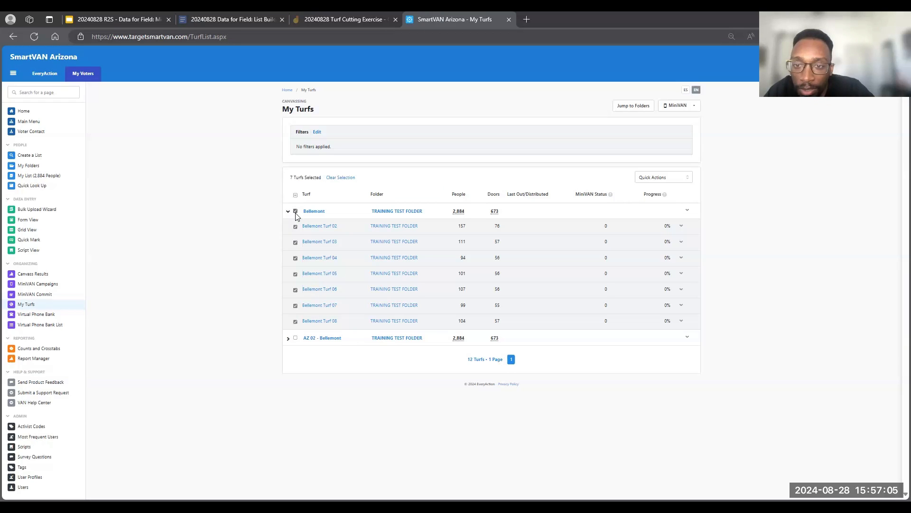
pyautogui.click(295, 211)
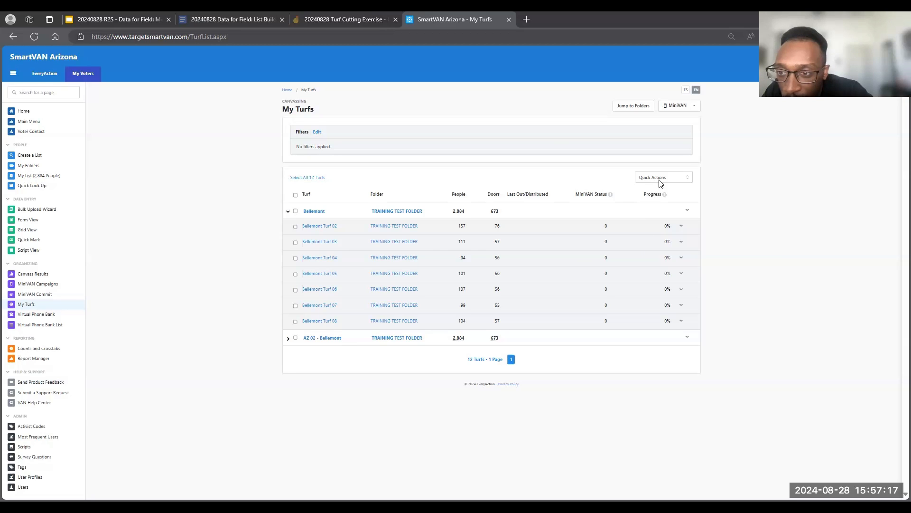
pyautogui.click(687, 213)
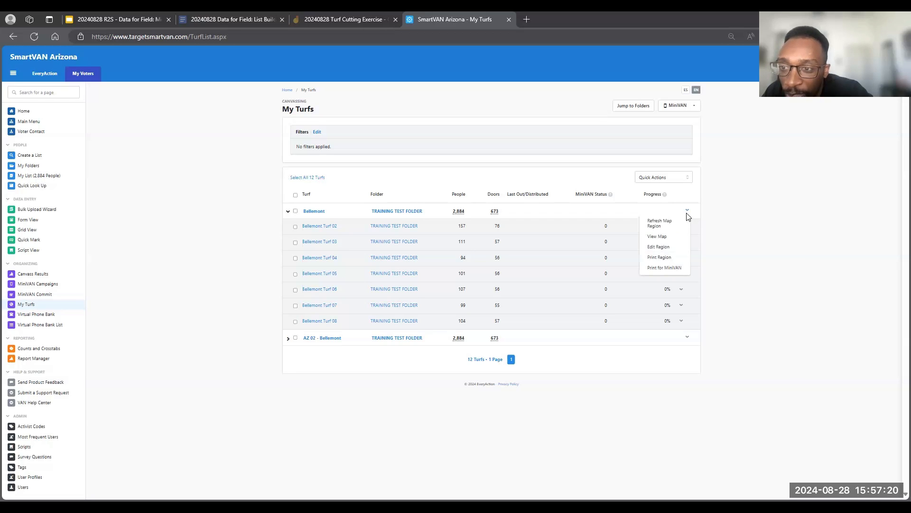
pyautogui.click(688, 180)
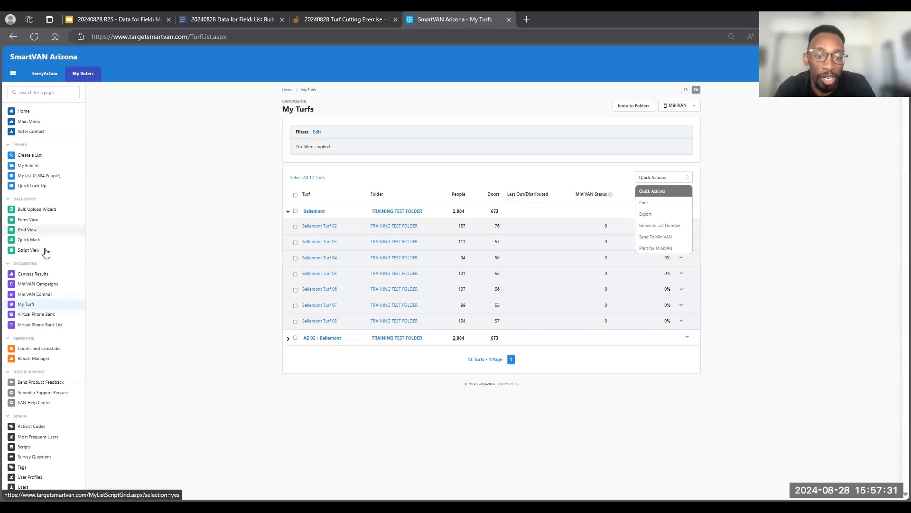
pyautogui.click(744, 238)
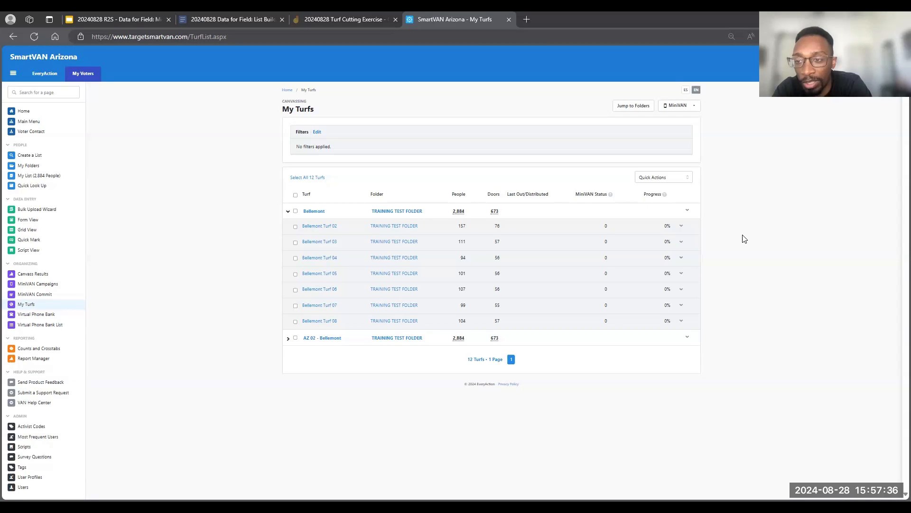
pyautogui.click(677, 179)
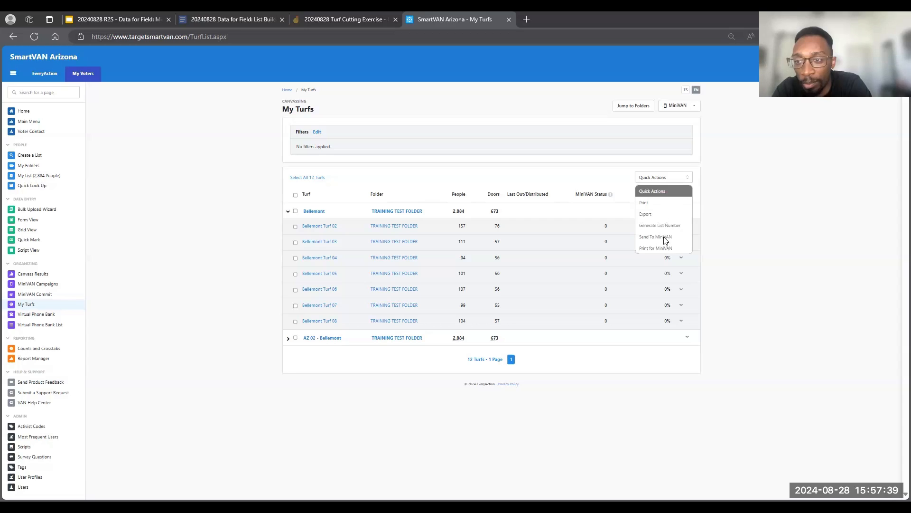
pyautogui.click(705, 186)
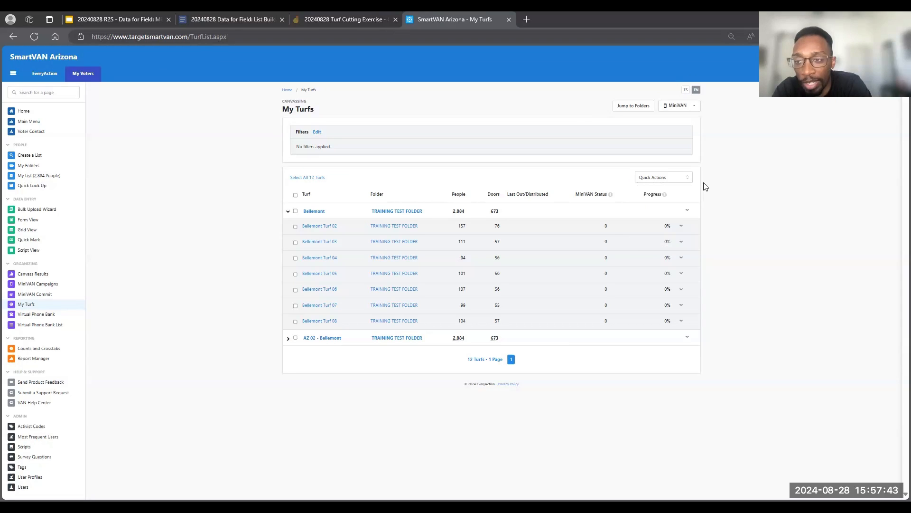
pyautogui.click(687, 212)
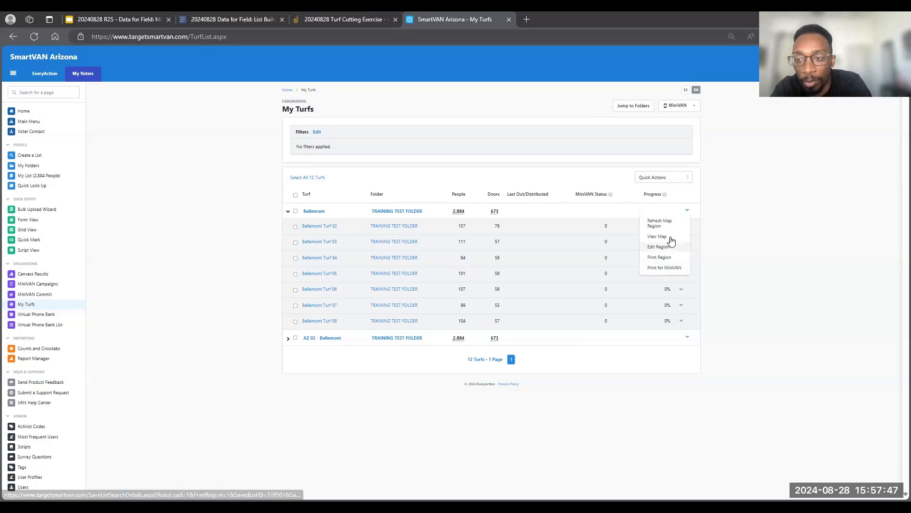
pyautogui.click(731, 205)
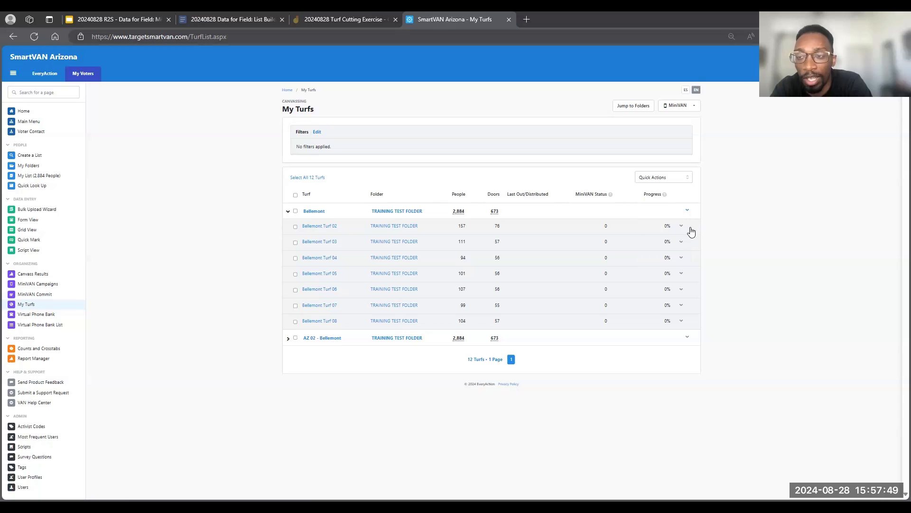
pyautogui.click(682, 227)
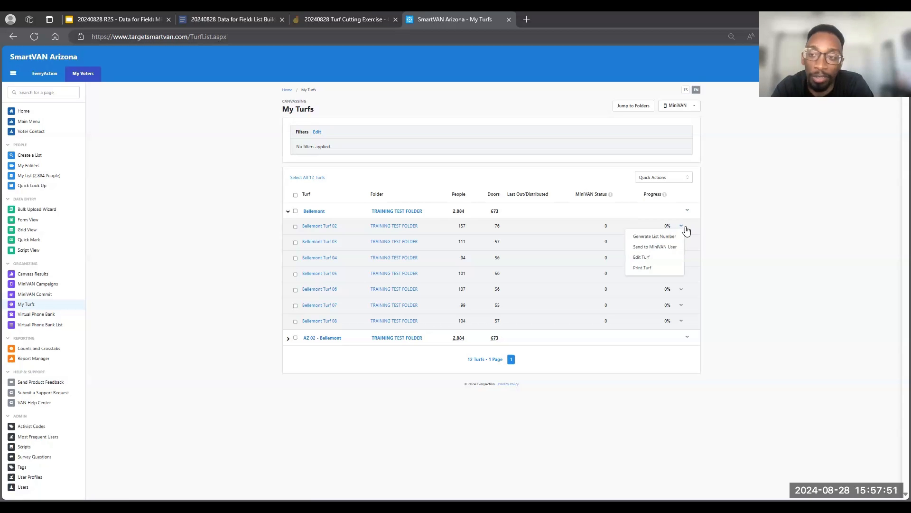
pyautogui.click(738, 216)
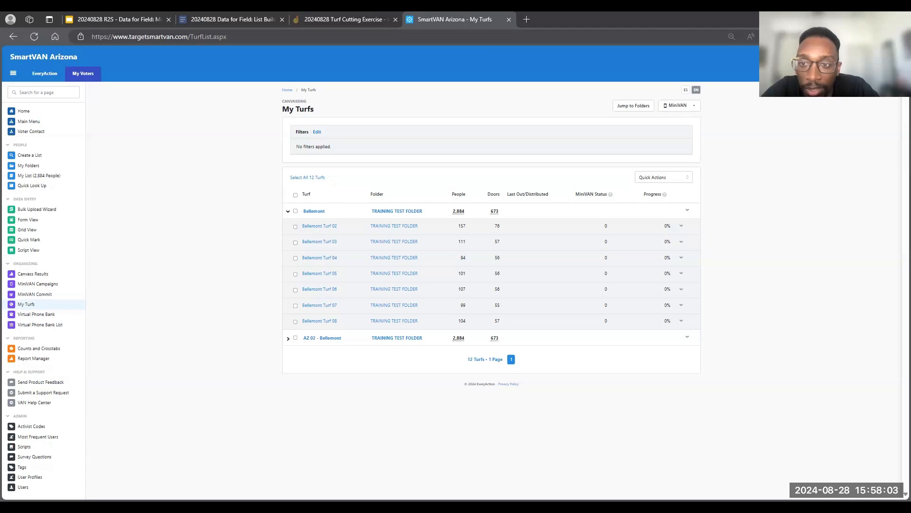
# - Switch to the MiniVAN Bootcamp presentation in Google Slides and show the "Let's Cut Some Turf!" slide
pyautogui.click(114, 15)
pyautogui.scroll(-5, 80, 436)
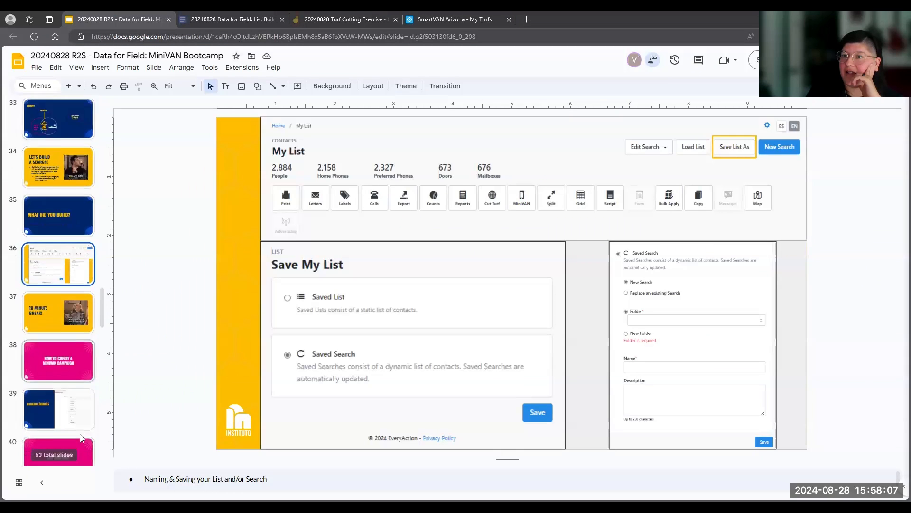
pyautogui.click(63, 413)
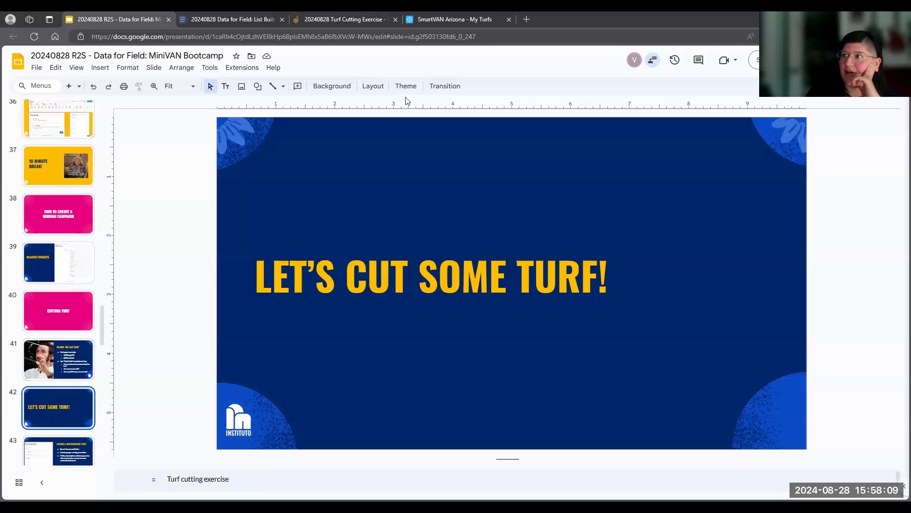